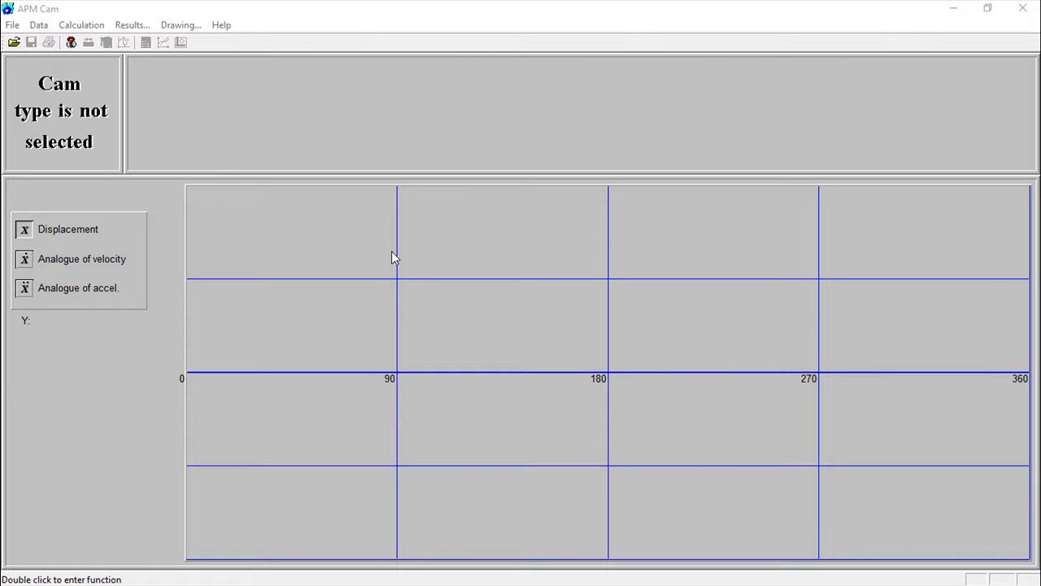
# Choose Translational arm 'with roller' as the cam type and confirm it.
pyautogui.click(41, 25)
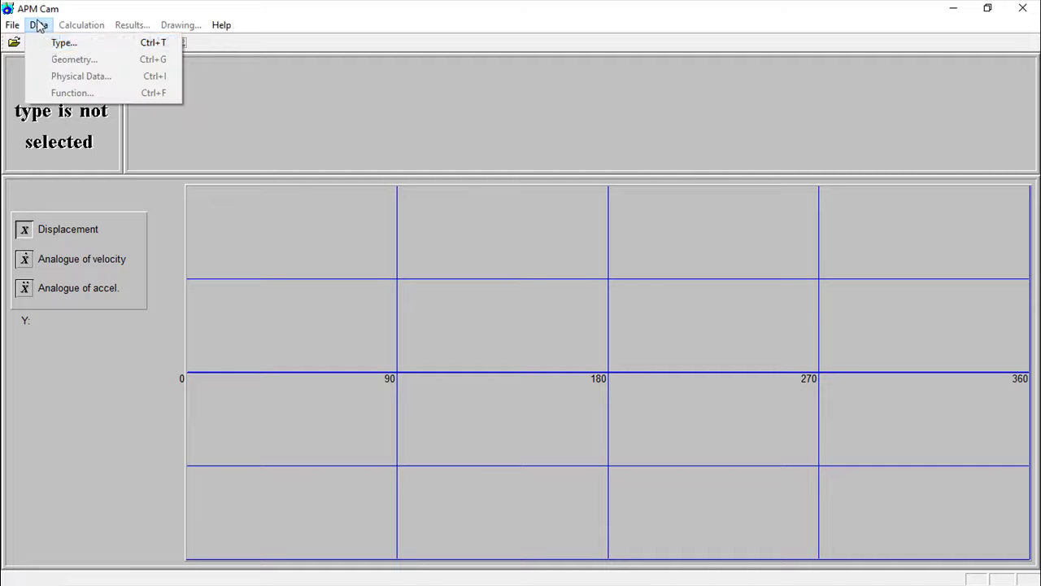
pyautogui.click(54, 44)
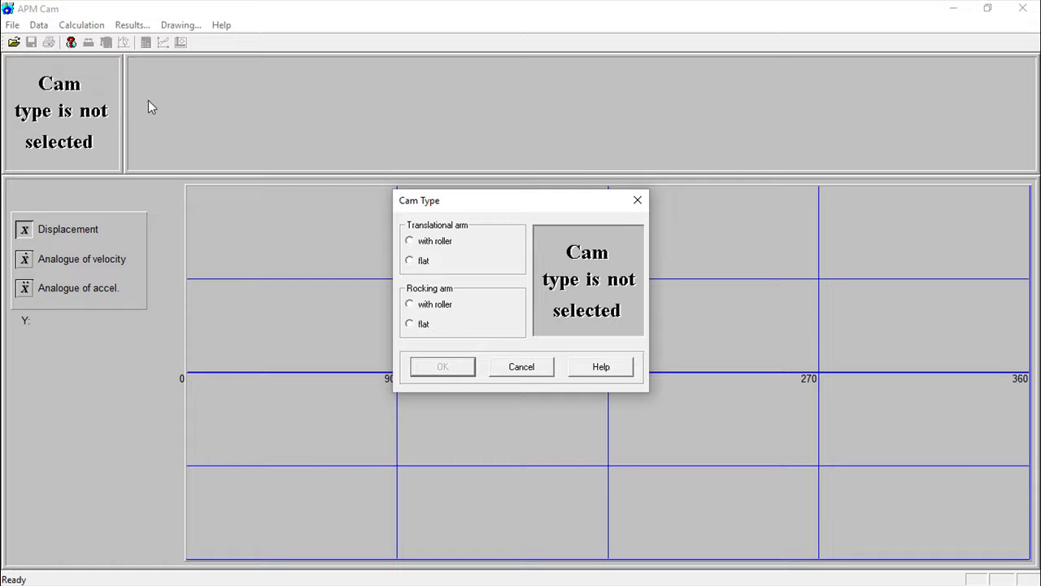
pyautogui.click(409, 242)
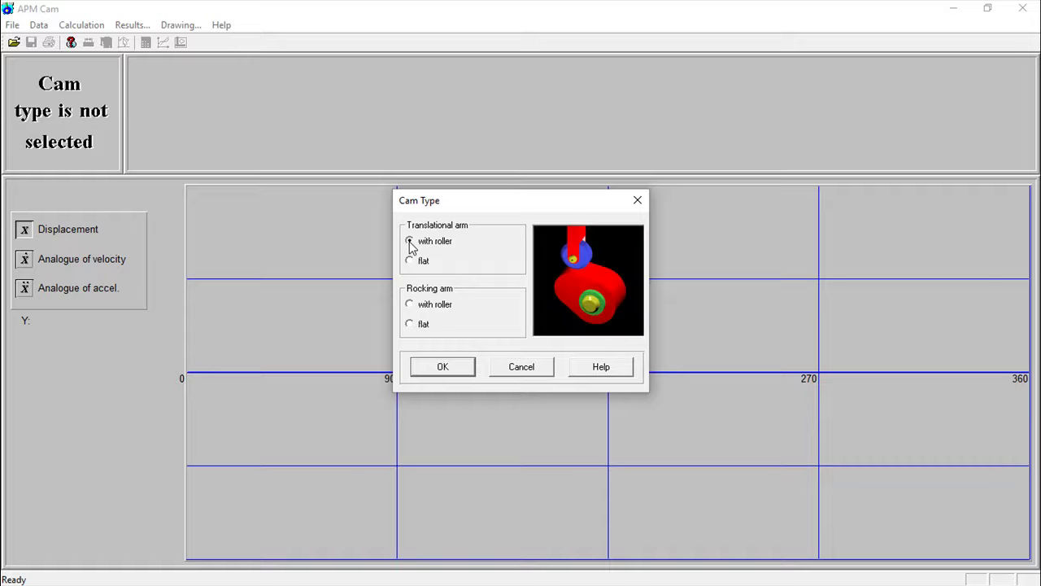
pyautogui.click(441, 367)
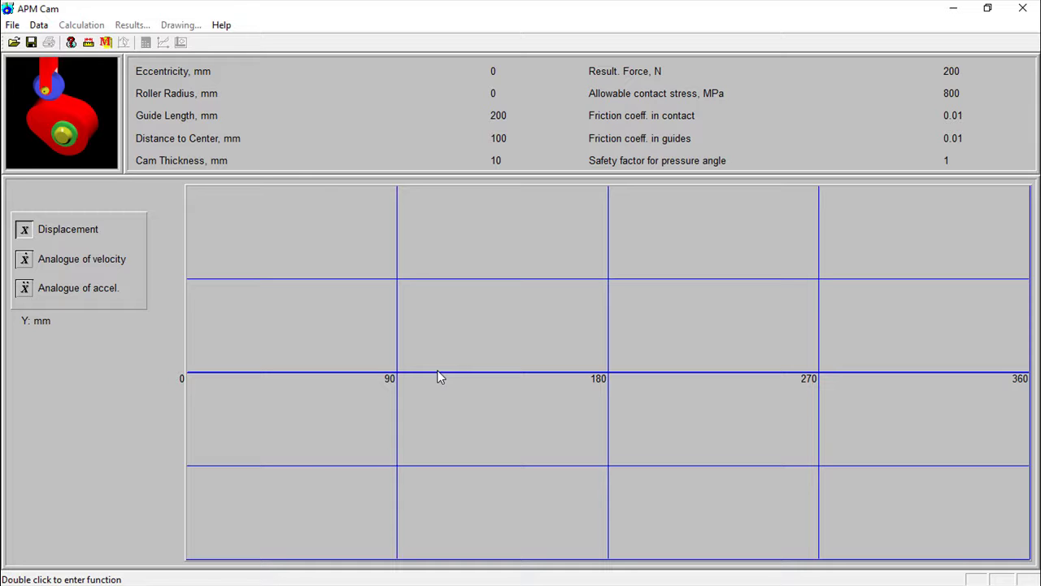
# In the cam geometry, set eccentricity to 20 and roller radius to 5.
pyautogui.click(39, 25)
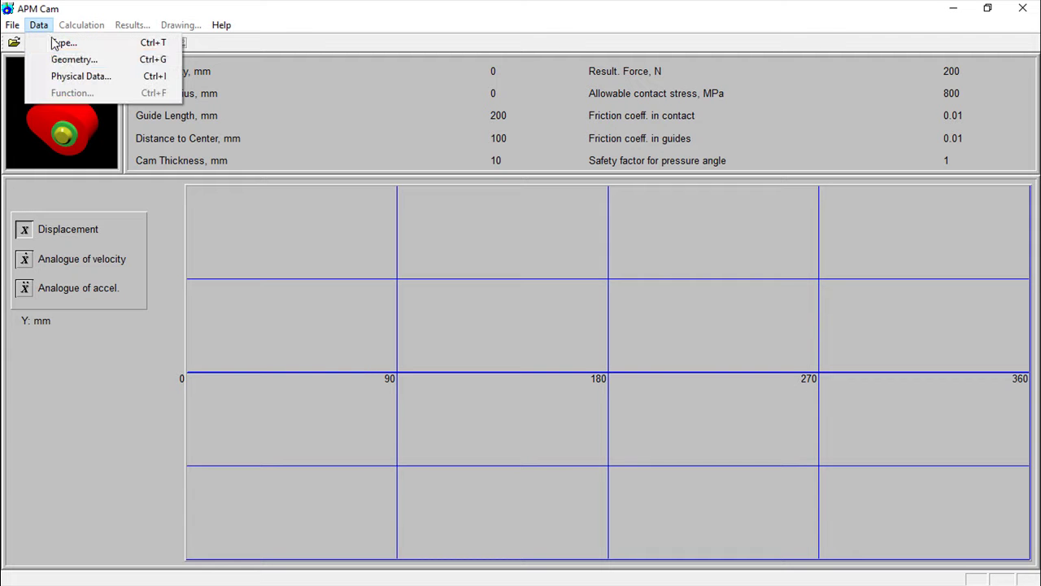
pyautogui.click(74, 59)
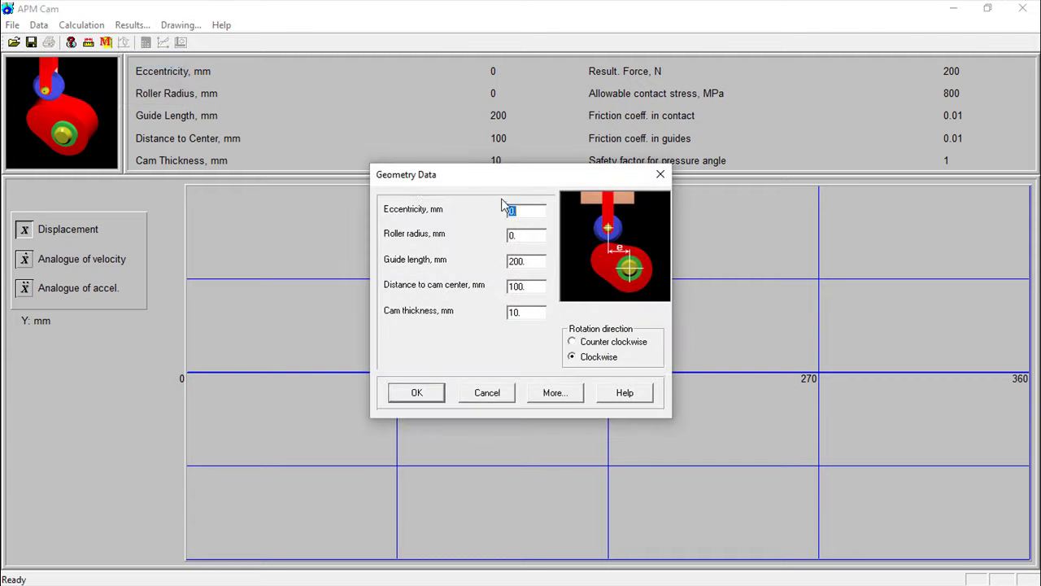
pyautogui.click(530, 213)
pyautogui.moveTo(531, 213); pyautogui.dragTo(505, 213)
pyautogui.write('20')
pyautogui.click(523, 235)
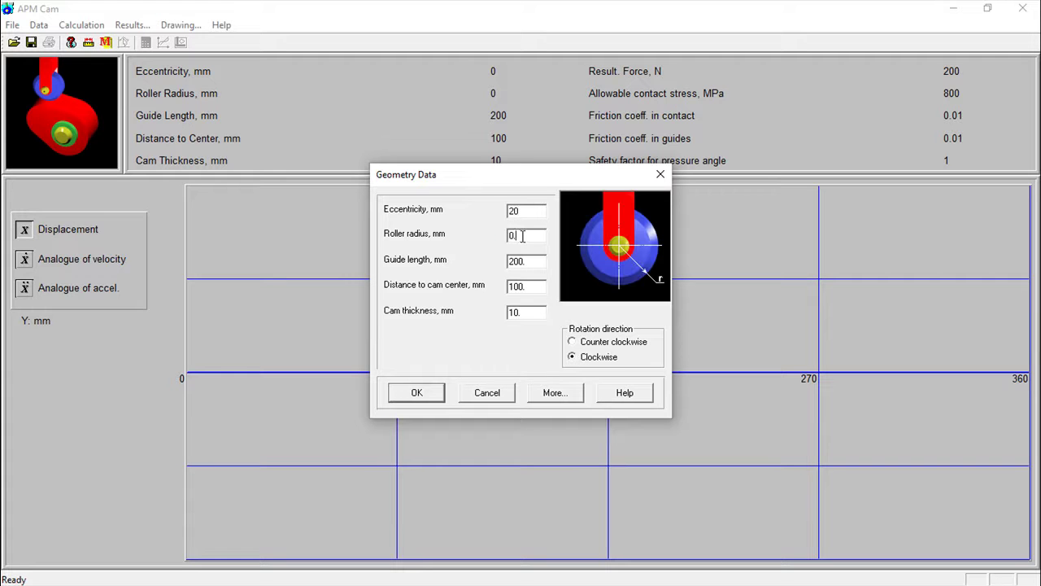
pyautogui.moveTo(516, 236); pyautogui.dragTo(494, 241)
pyautogui.write('5')
# Set guide length 300, distance to cam centre 400 and cam thickness 20.
pyautogui.moveTo(537, 261); pyautogui.dragTo(491, 262)
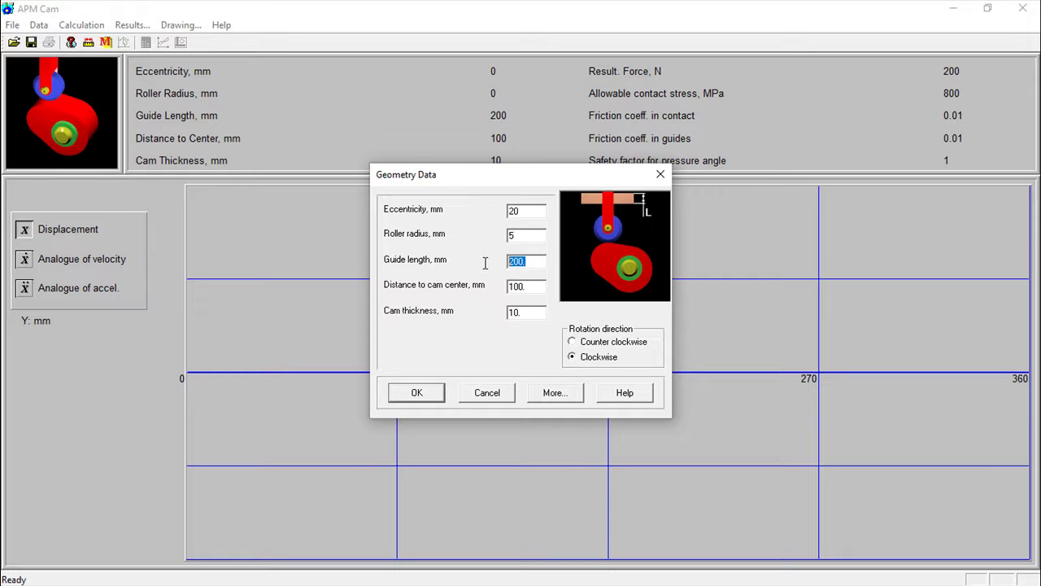
pyautogui.write('300')
pyautogui.moveTo(543, 286); pyautogui.dragTo(485, 294)
pyautogui.write('400')
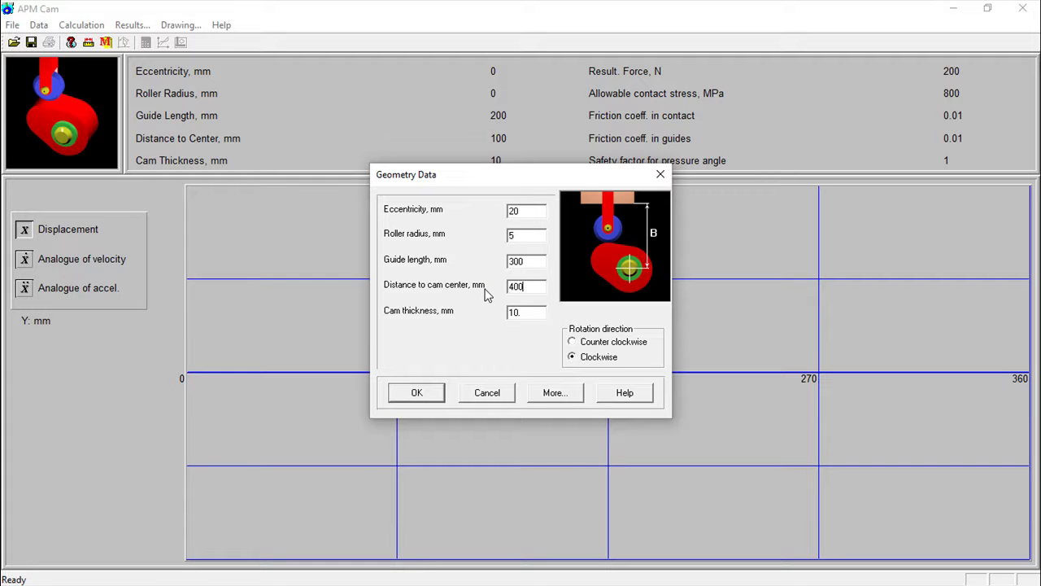
pyautogui.moveTo(534, 313); pyautogui.dragTo(482, 319)
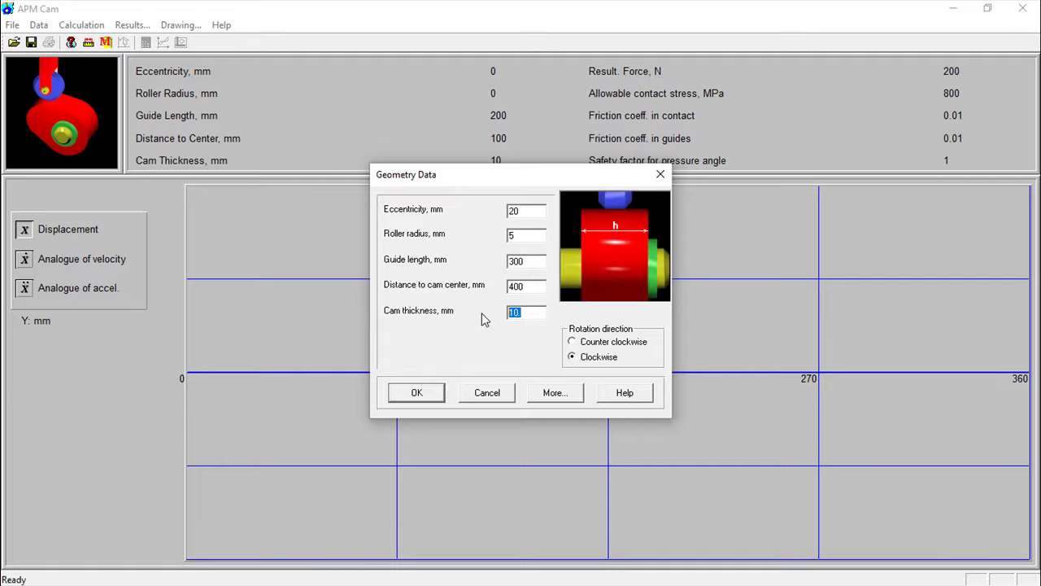
pyautogui.write('20')
# Set the critical pressure angle to 35° and apply the geometry.
pyautogui.click(557, 395)
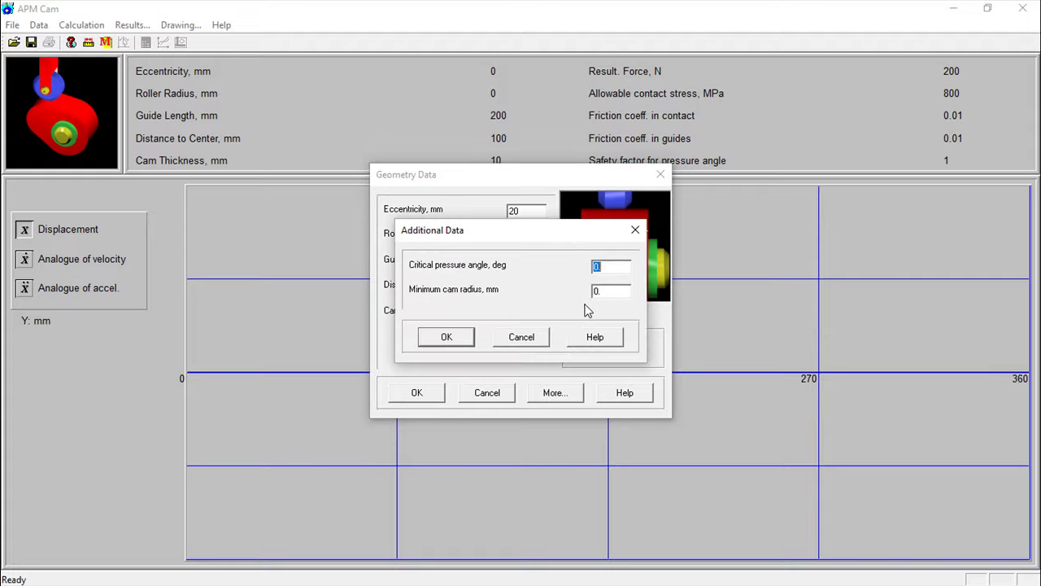
pyautogui.write('35')
pyautogui.click(446, 336)
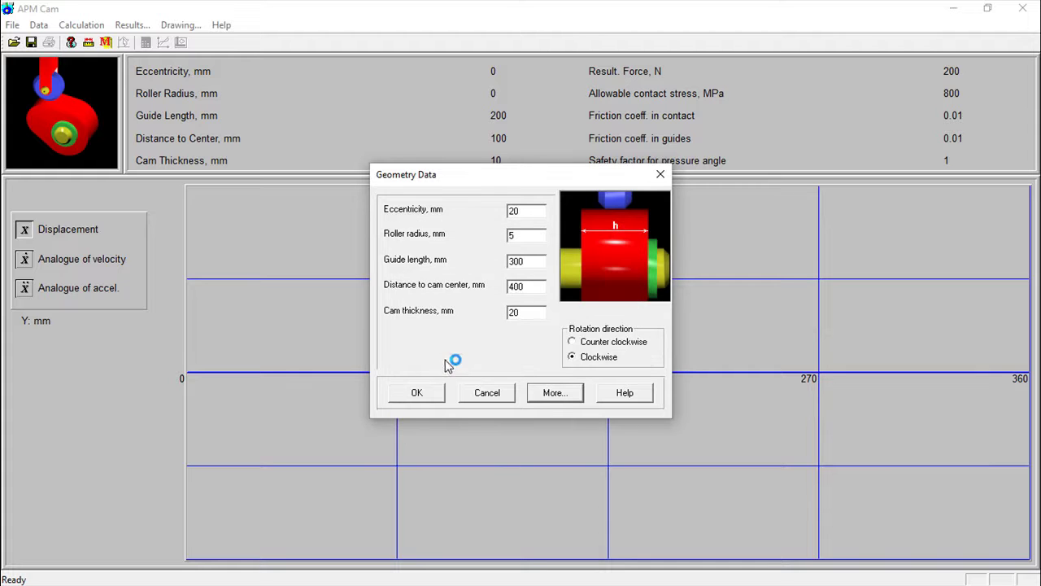
pyautogui.click(420, 395)
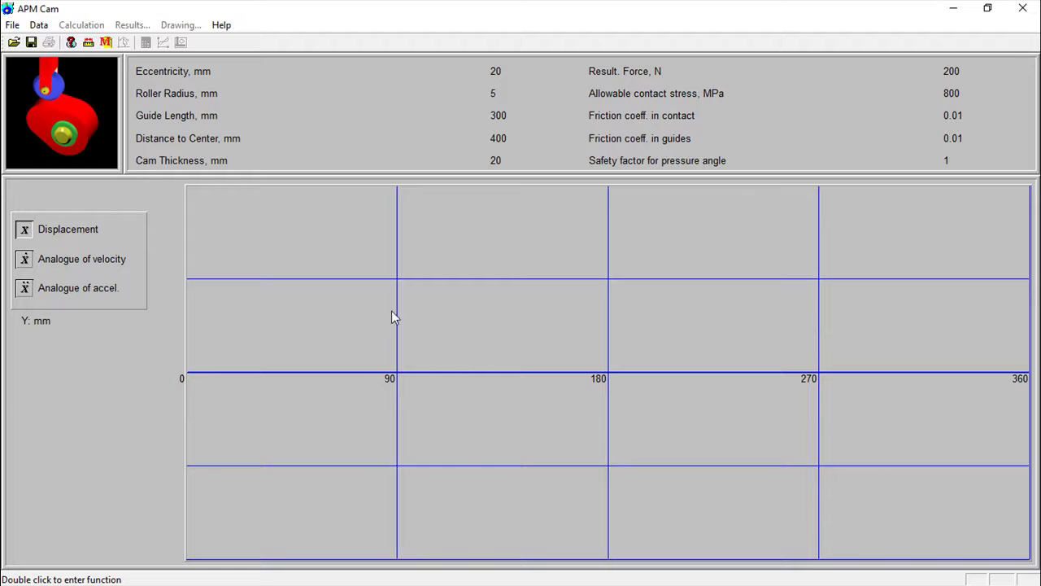
# Accept the default physical data: 200 N resistance force and 800 MPa contact stress.
pyautogui.click(38, 24)
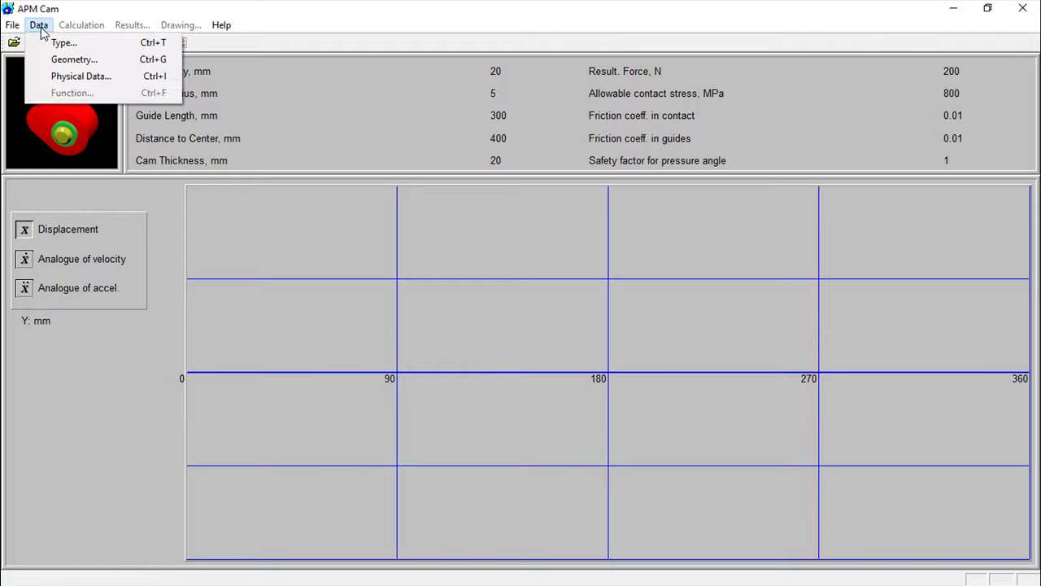
pyautogui.click(71, 77)
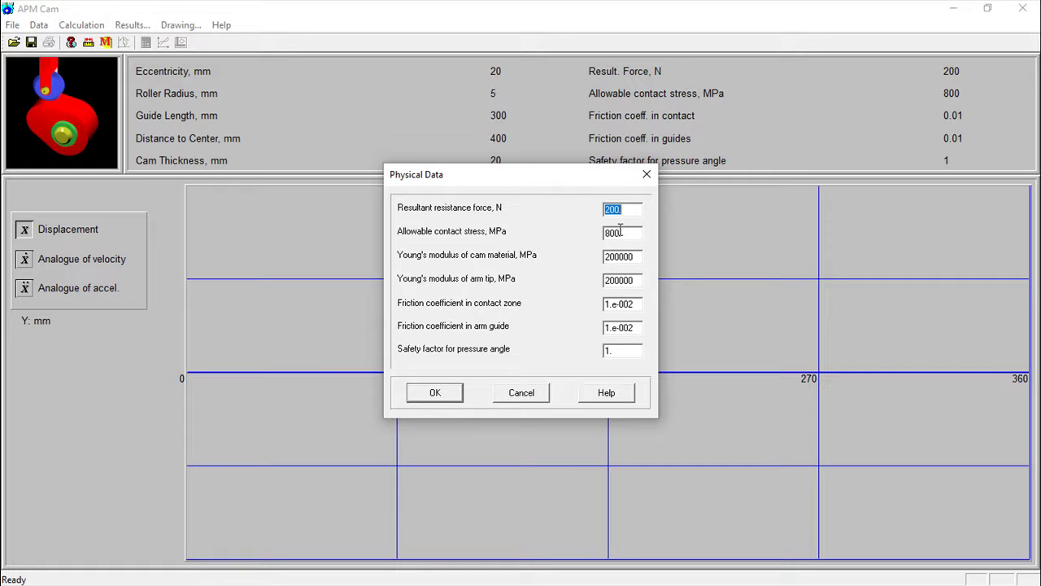
pyautogui.click(432, 395)
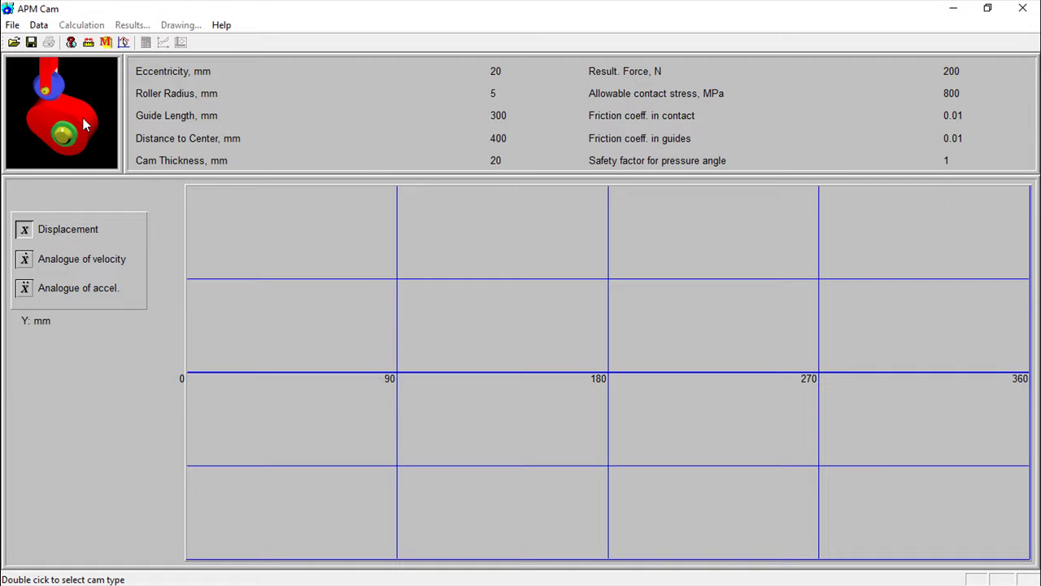
# Open the displacement function editor, enlarge it and set the graph scale to 1:1.
pyautogui.click(39, 25)
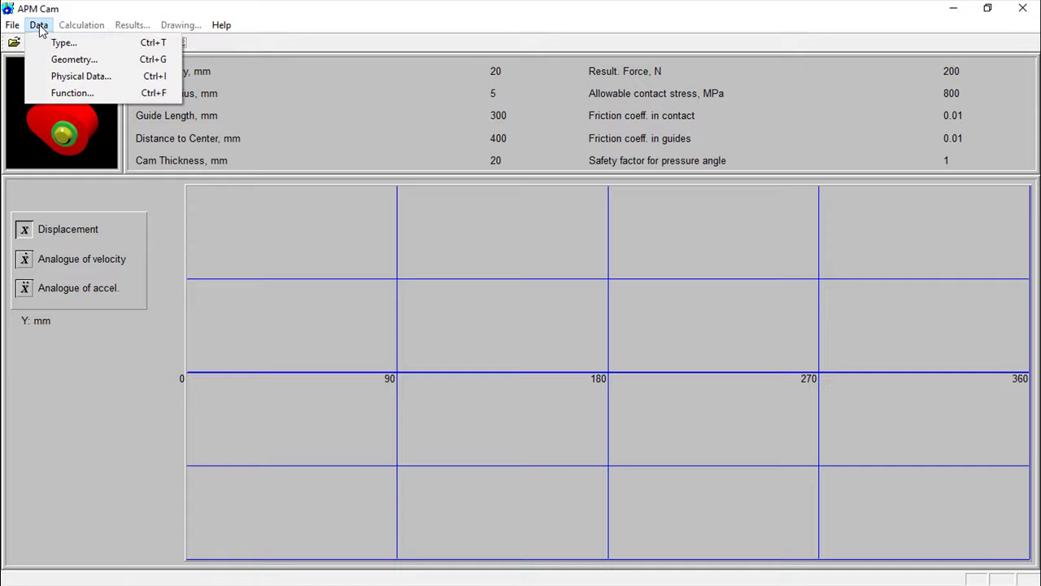
pyautogui.click(65, 92)
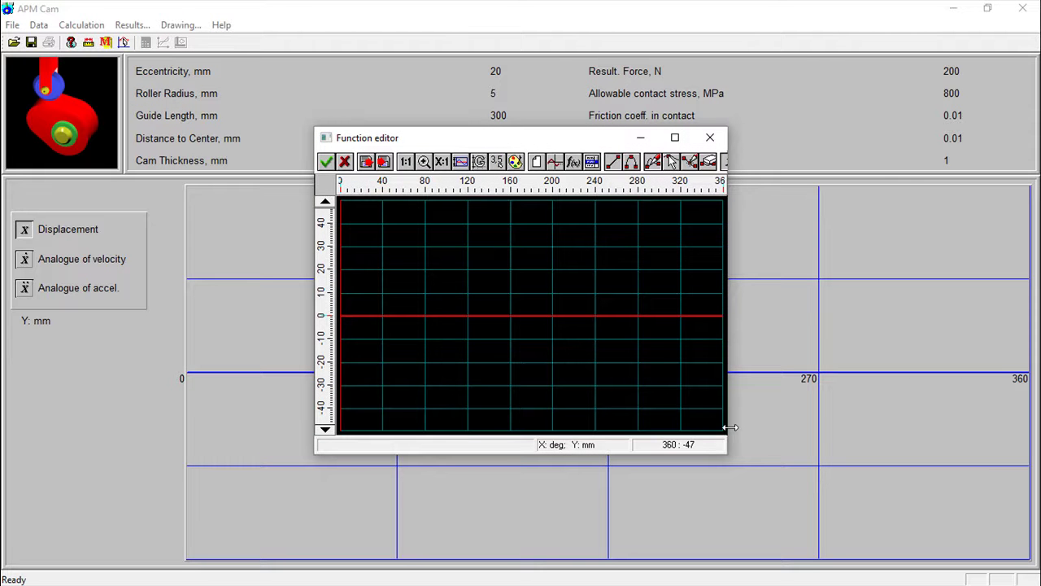
pyautogui.moveTo(729, 427); pyautogui.dragTo(912, 435)
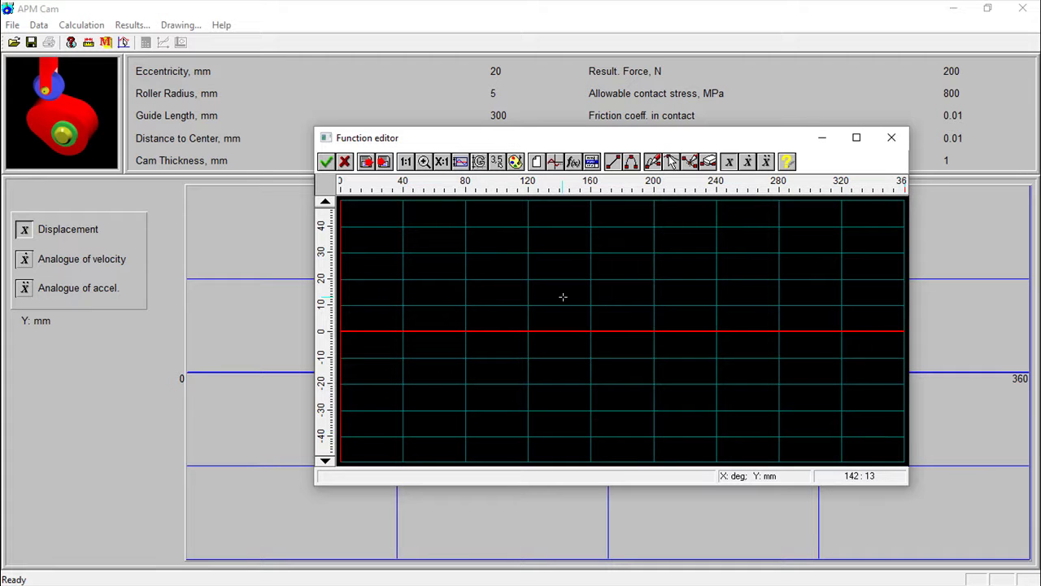
pyautogui.click(442, 161)
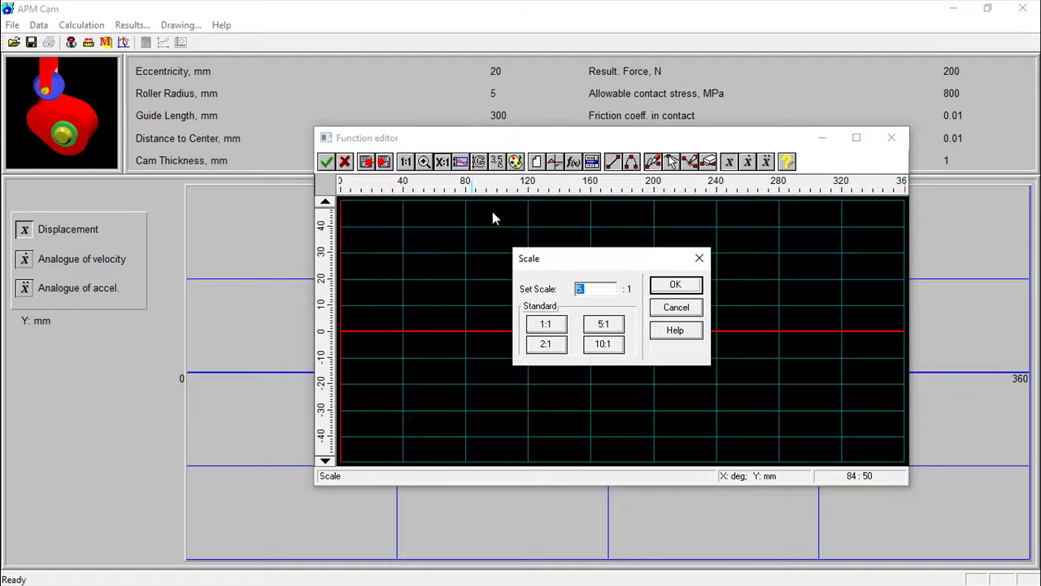
pyautogui.click(545, 328)
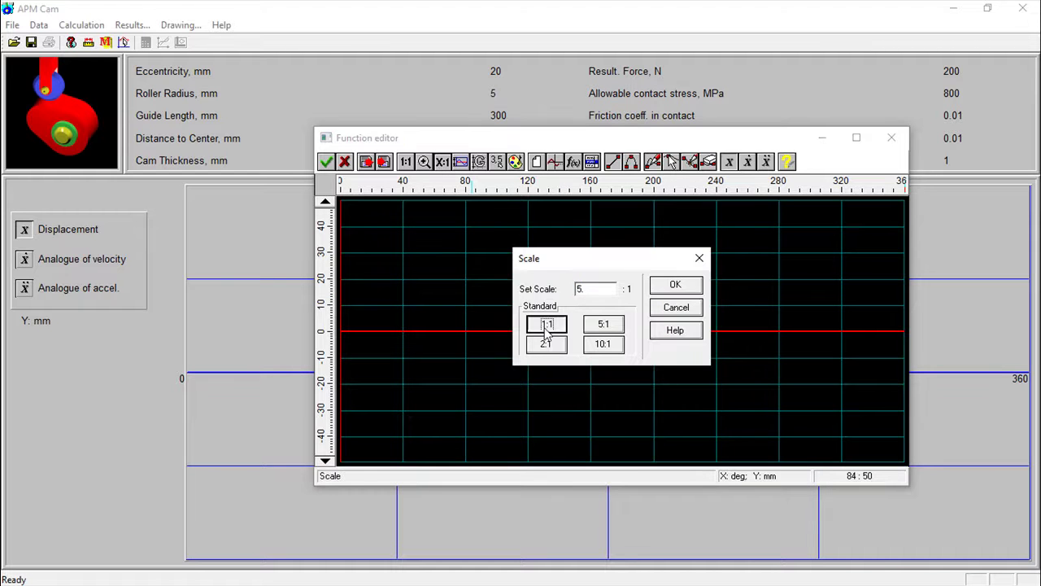
pyautogui.click(674, 284)
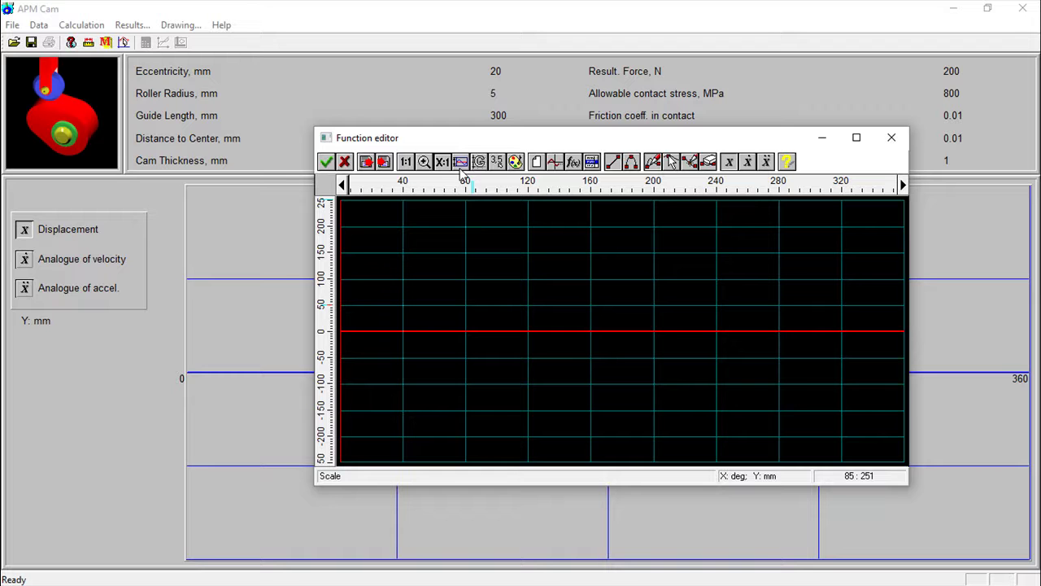
# Set the function graph's vertical limits to Max 100 and Min 0.
pyautogui.click(460, 162)
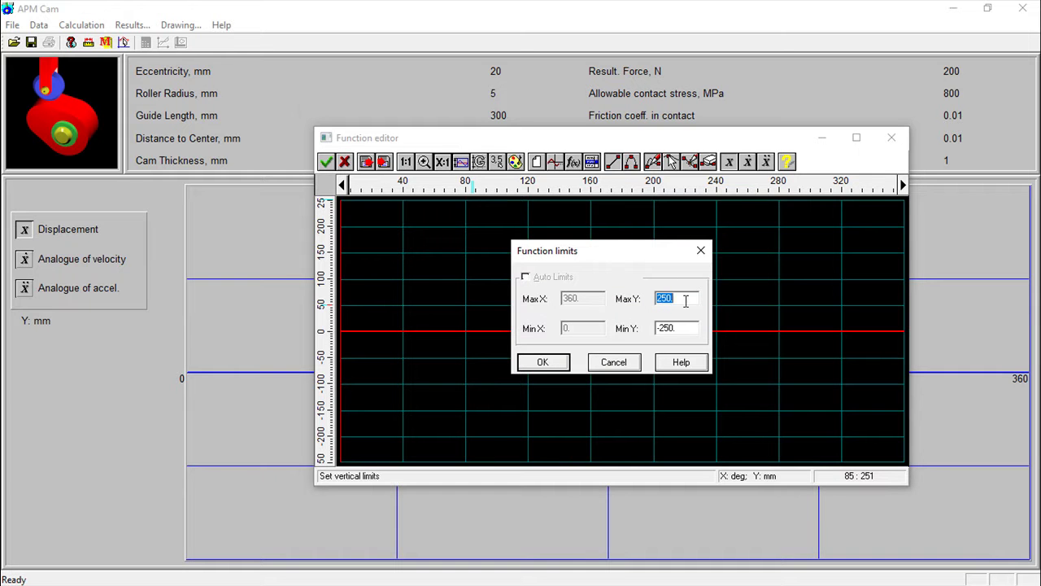
pyautogui.write('100')
pyautogui.moveTo(683, 329); pyautogui.dragTo(655, 329)
pyautogui.write('0')
pyautogui.click(557, 364)
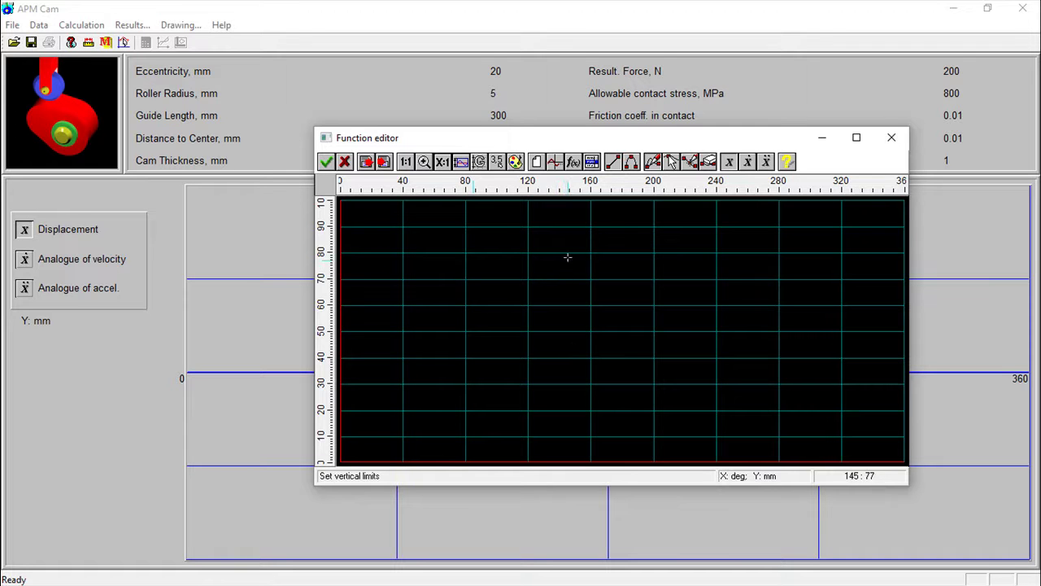
# Enter displacement 40*sin(0.07*x-1.57)+40 up to point 360 and accept the plotted function.
pyautogui.click(573, 161)
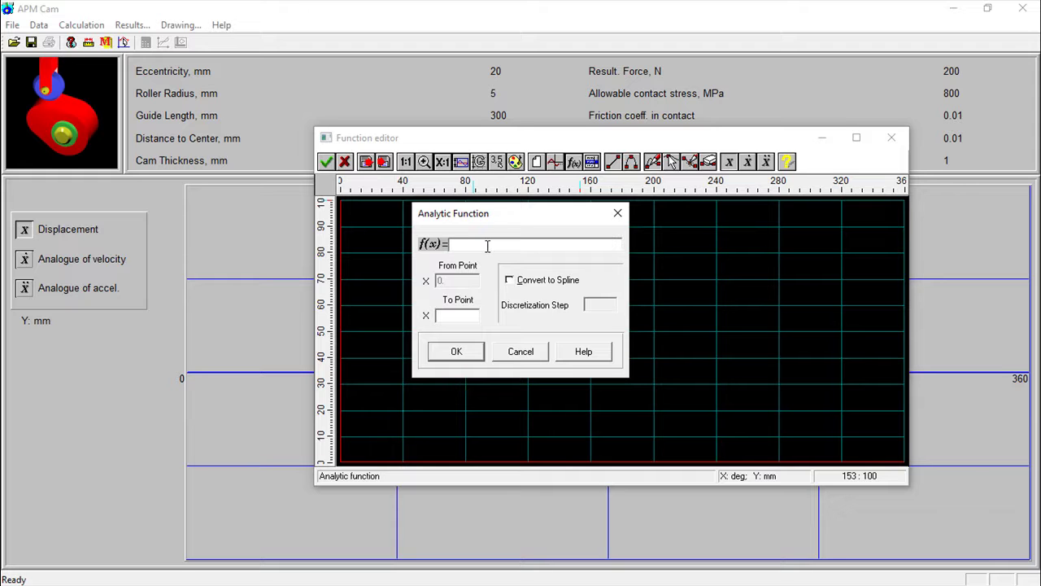
pyautogui.write('40')
pyautogui.write('*sin')
pyautogui.write('(')
pyautogui.write('0.07')
pyautogui.write('*')
pyautogui.write('x')
pyautogui.write('-1.')
pyautogui.write('57')
pyautogui.write(')')
pyautogui.write('+40')
pyautogui.click(445, 317)
pyautogui.write('360')
pyautogui.click(457, 350)
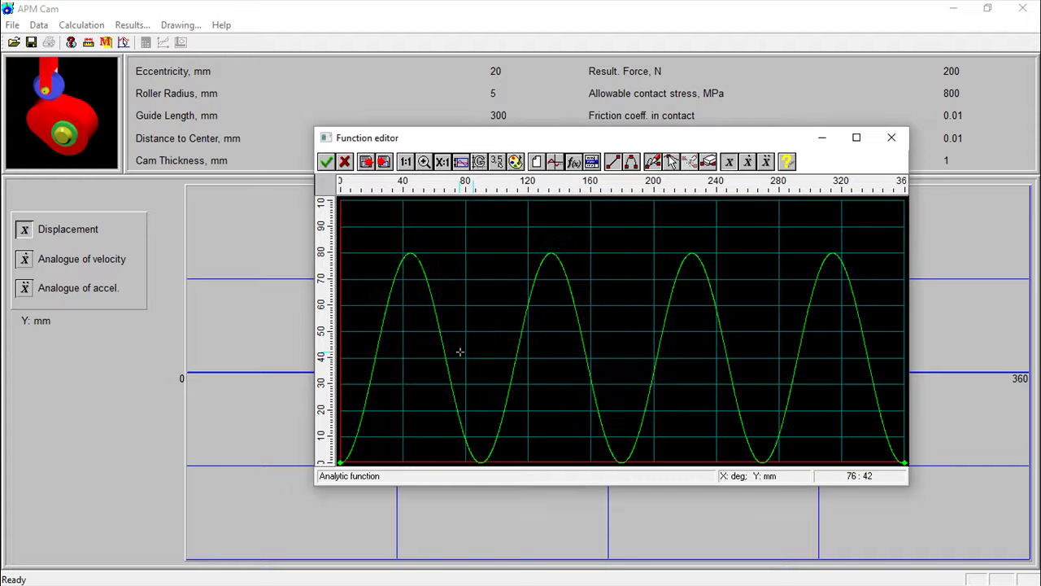
pyautogui.click(326, 162)
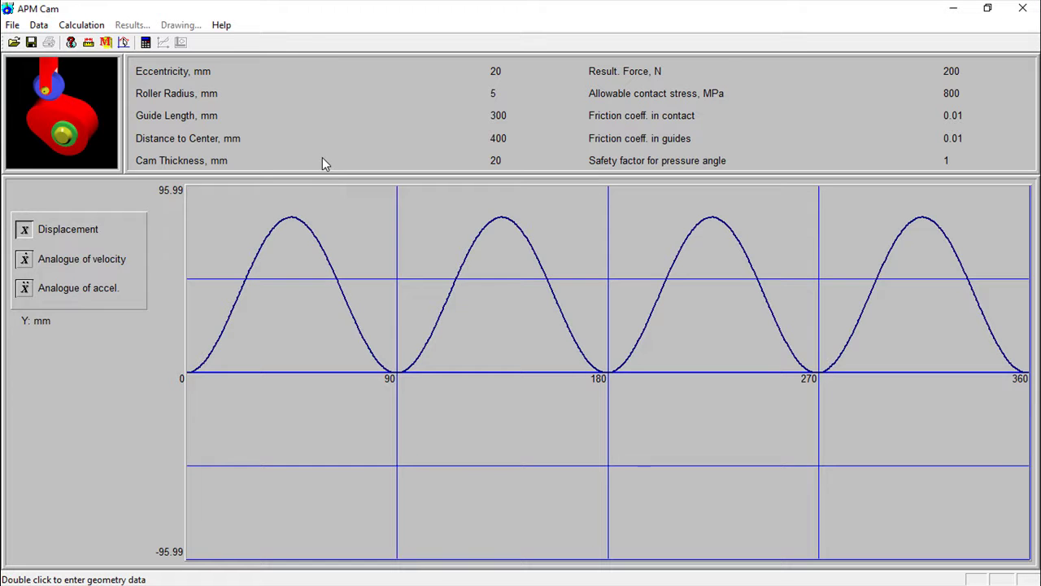
# Run the cam calculation and open its results.
pyautogui.click(73, 26)
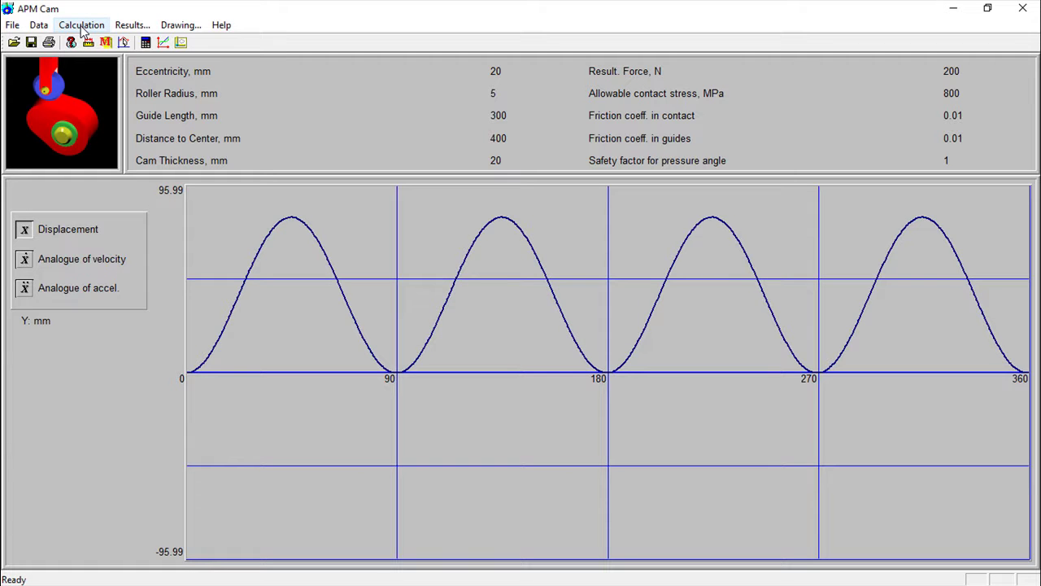
pyautogui.click(126, 25)
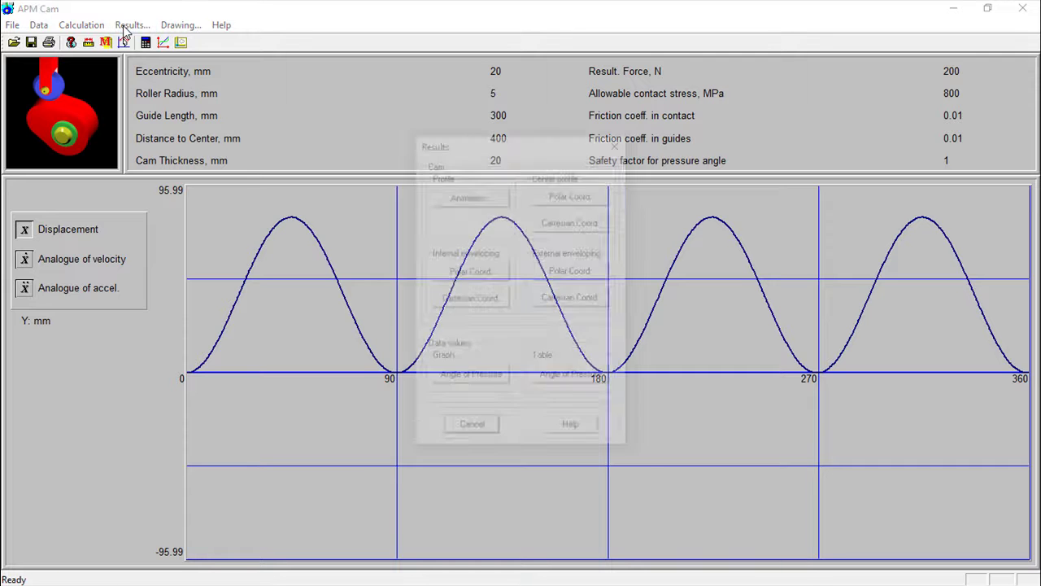
pyautogui.click(618, 142)
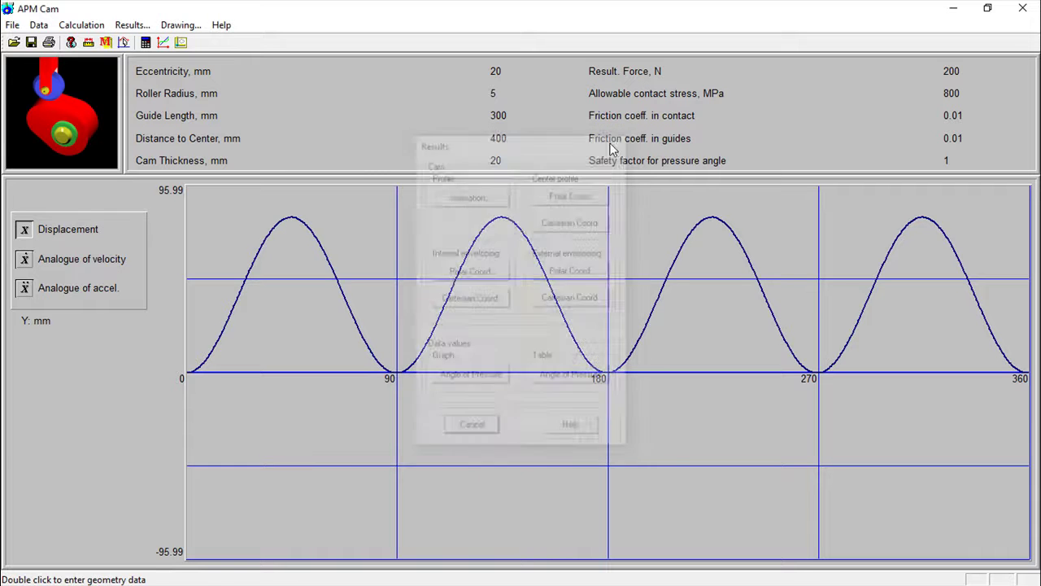
pyautogui.click(163, 43)
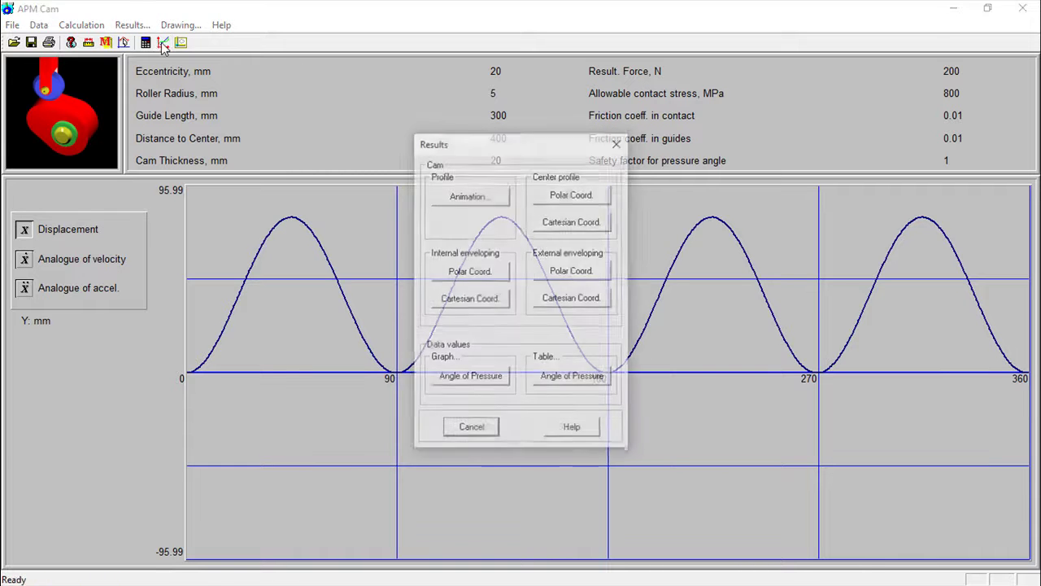
# Play the rotating cam profile animation, then show the internal enveloping polar coordinates.
pyautogui.click(462, 197)
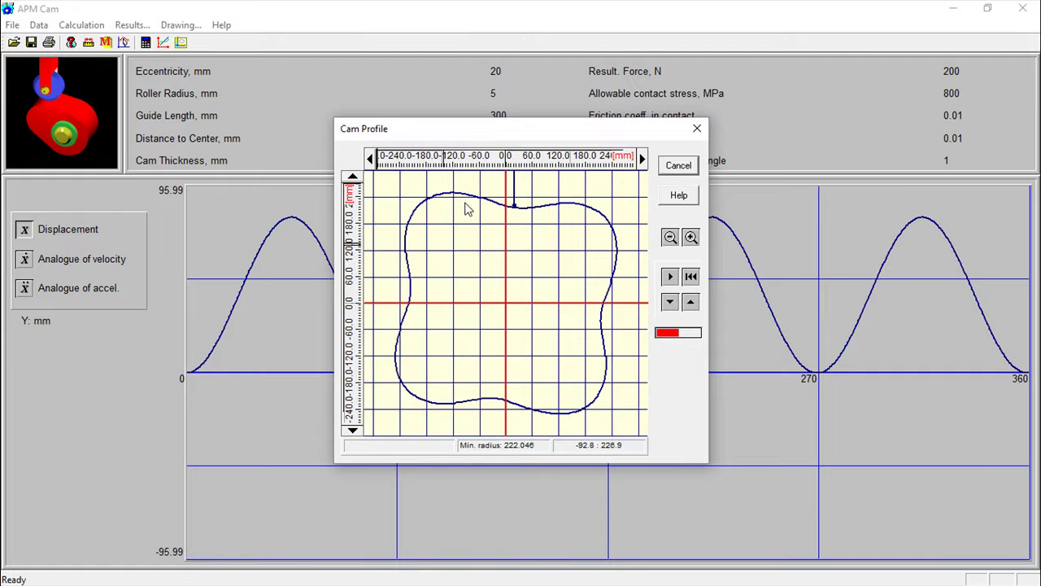
pyautogui.click(670, 278)
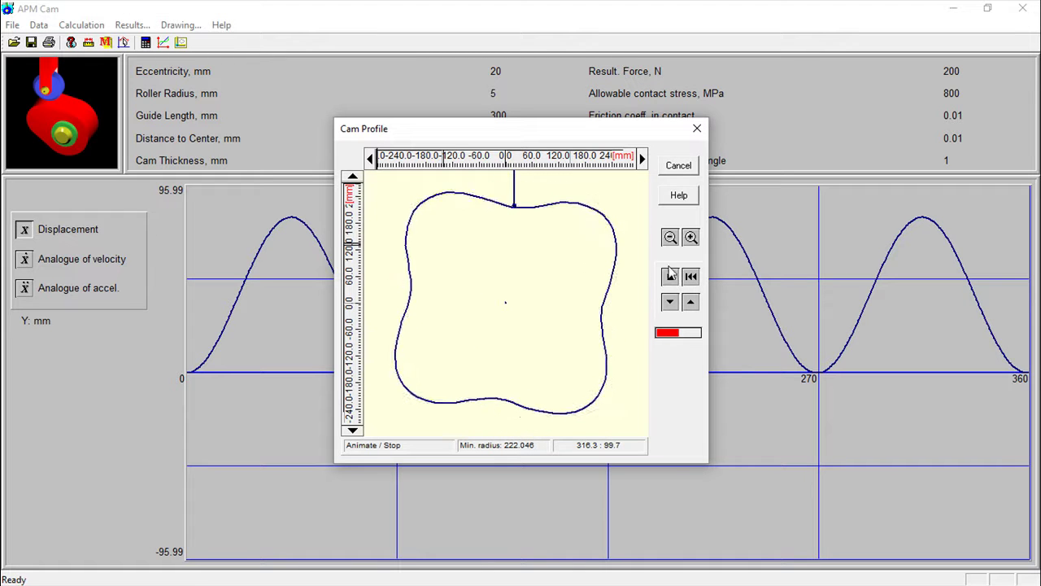
pyautogui.click(672, 166)
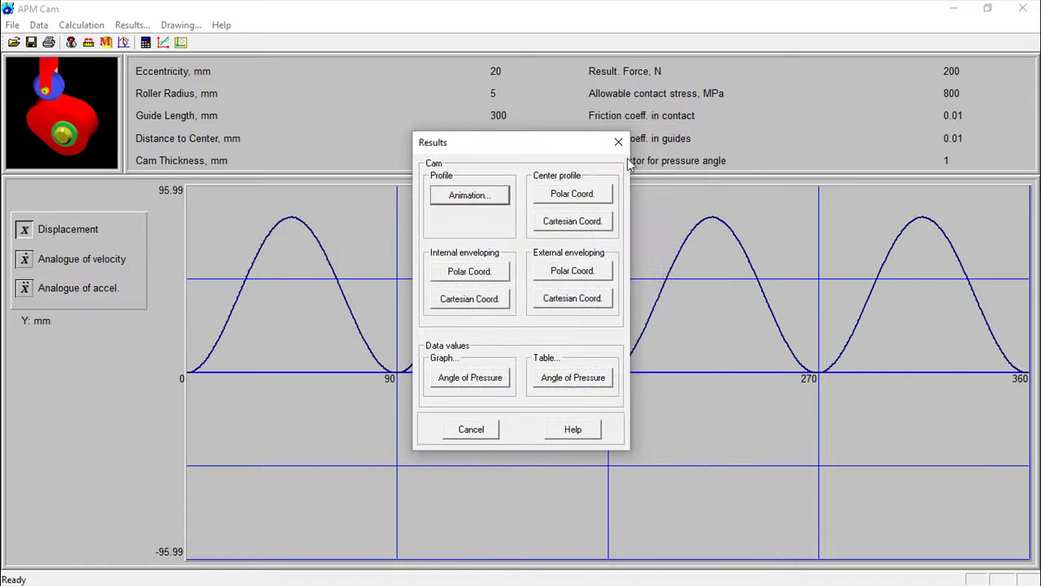
pyautogui.click(492, 273)
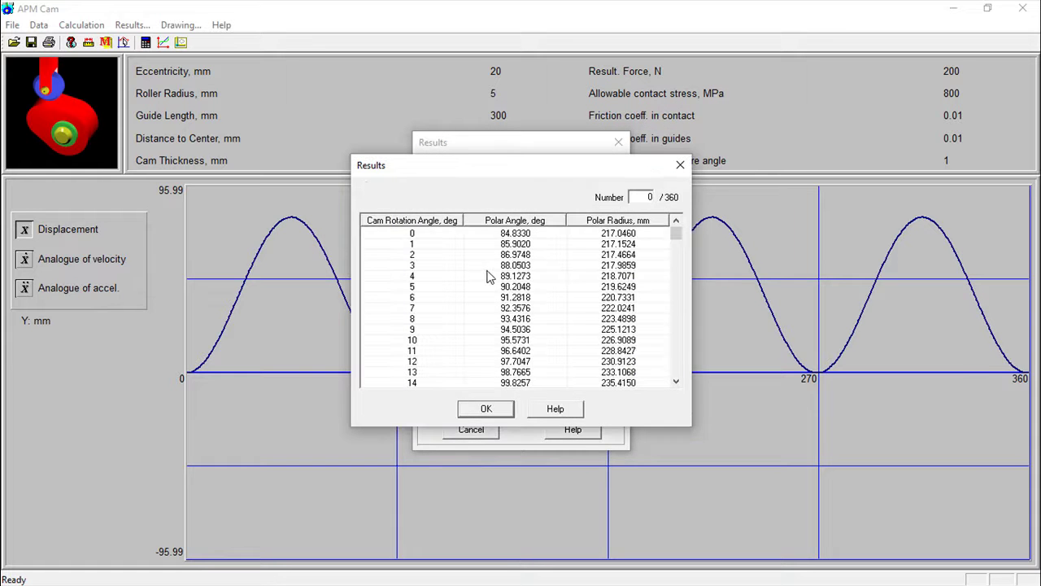
# Close the polar table and review the internal enveloping Cartesian coordinates.
pyautogui.click(464, 414)
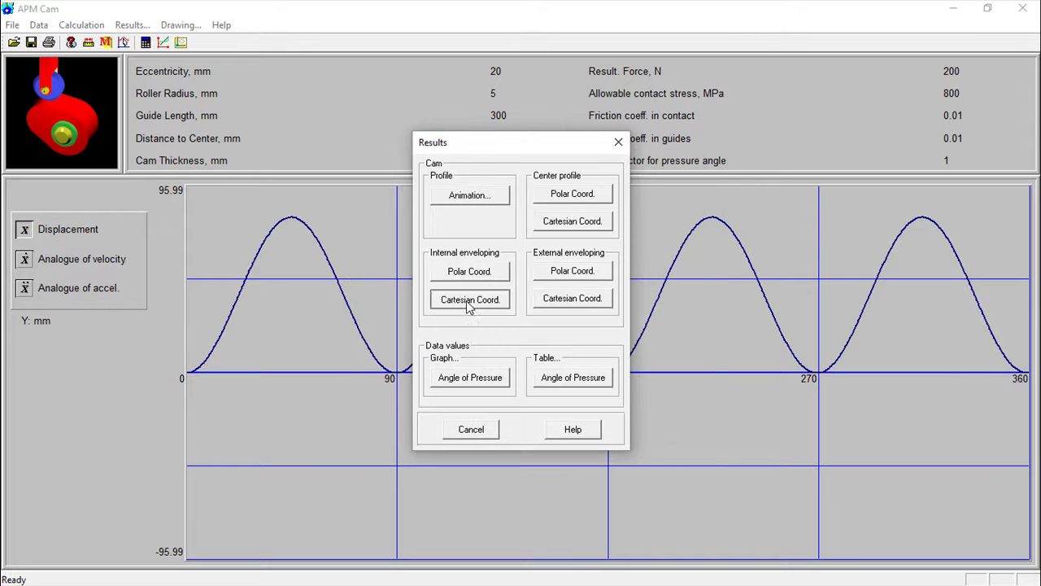
pyautogui.click(468, 300)
pyautogui.click(496, 407)
# Review the pressure angle versus rotation angle graph and its table.
pyautogui.click(470, 377)
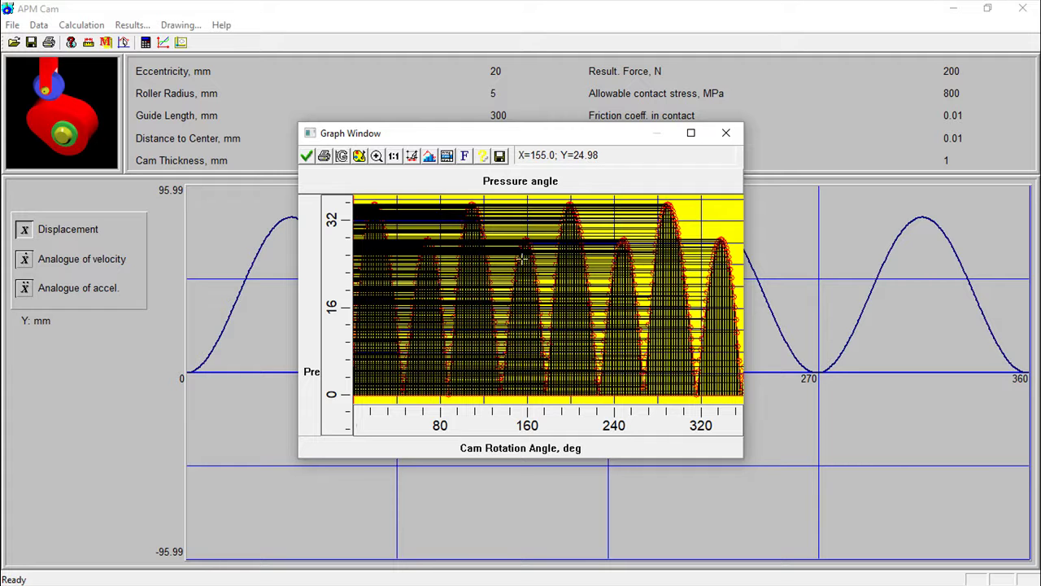
pyautogui.click(725, 132)
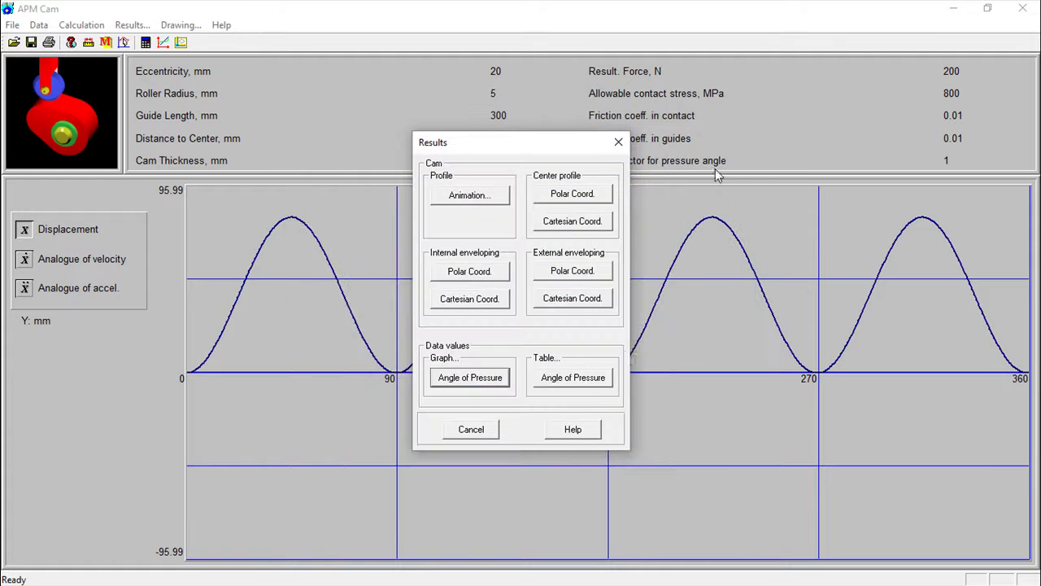
pyautogui.click(592, 378)
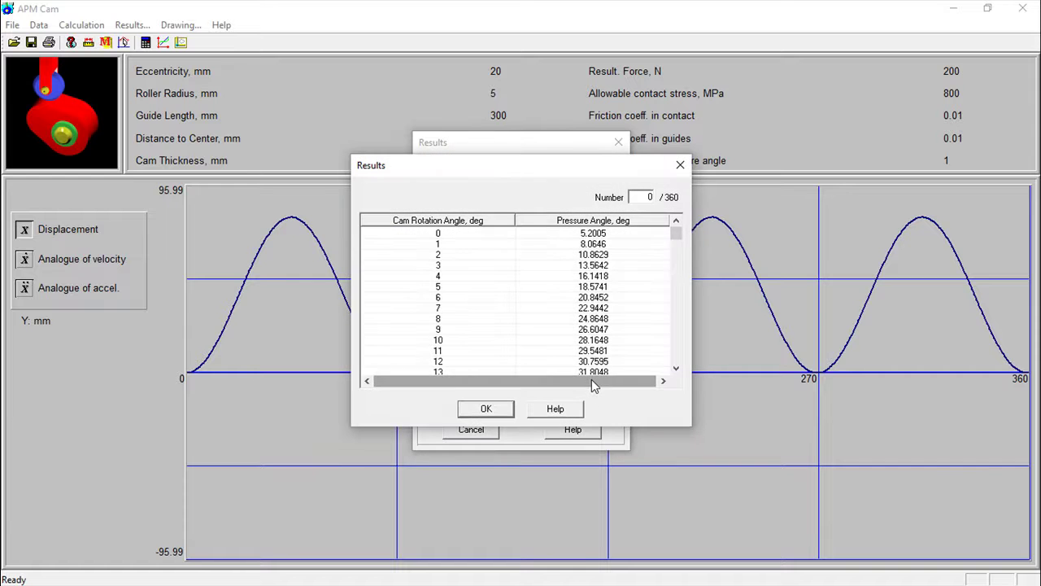
pyautogui.moveTo(675, 235); pyautogui.dragTo(561, 326)
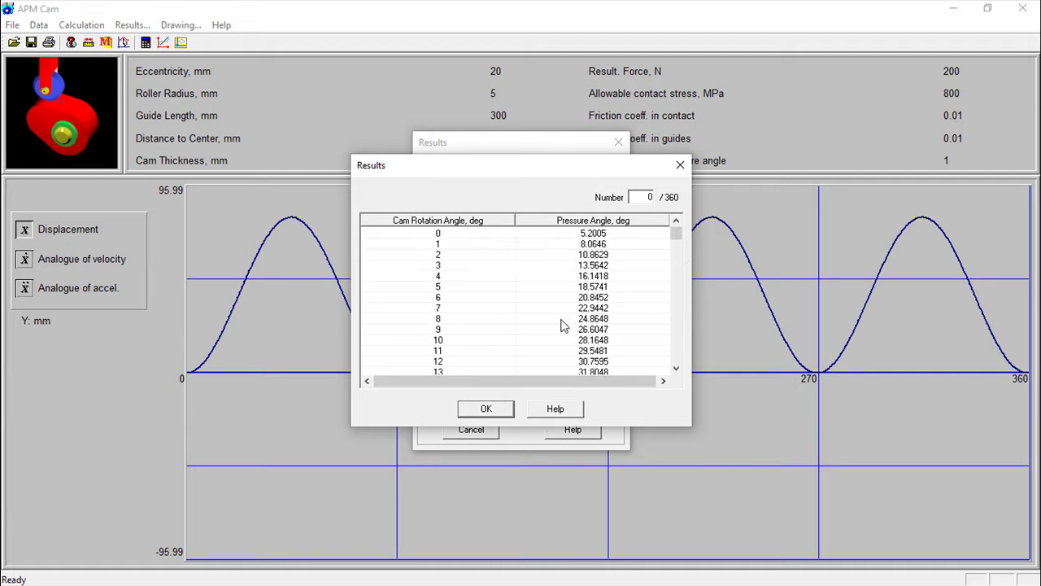
pyautogui.click(488, 410)
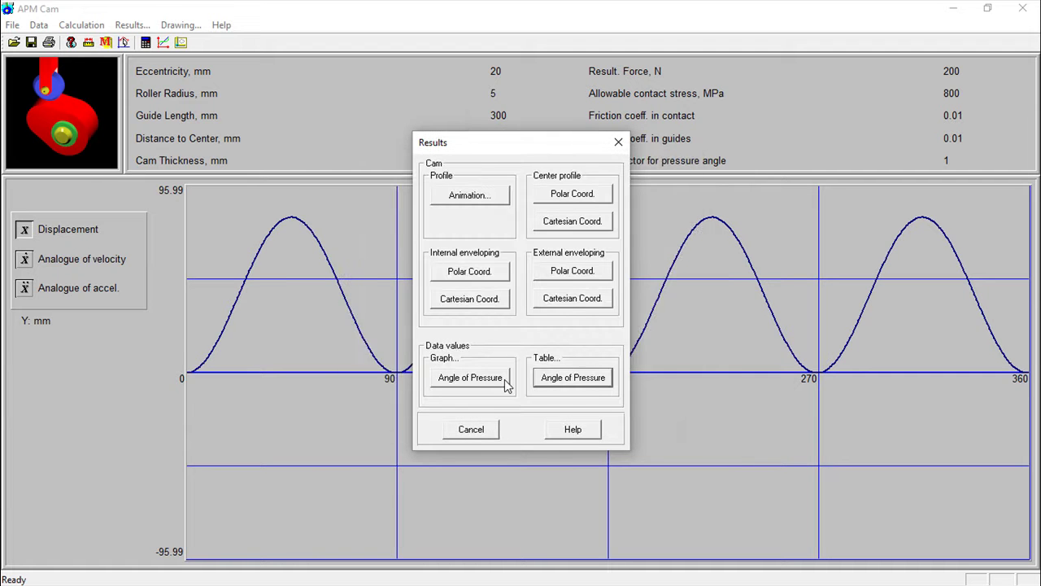
# Check the external enveloping polar coordinates, then close the calculation results.
pyautogui.click(580, 273)
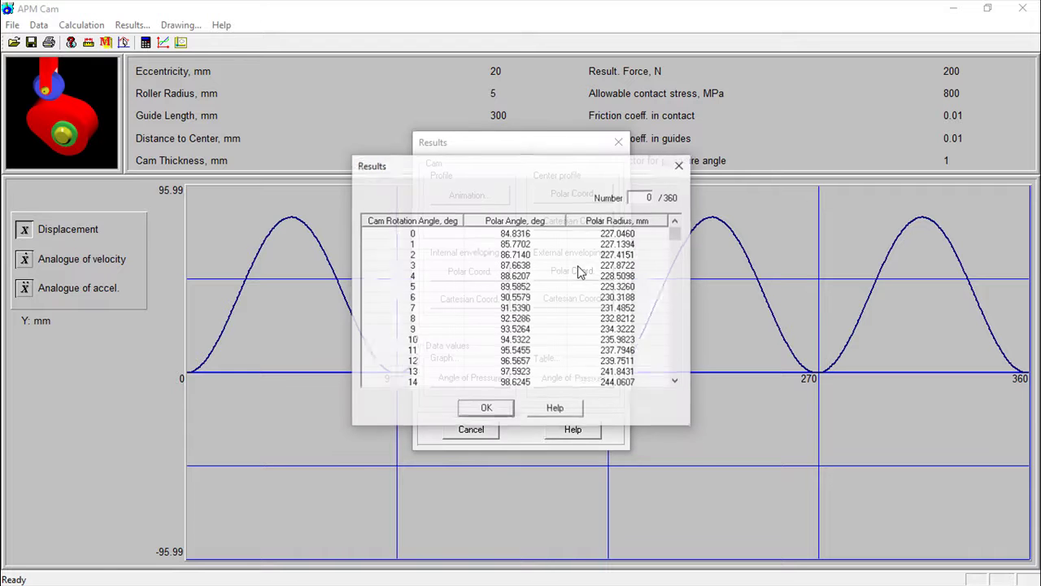
pyautogui.click(504, 412)
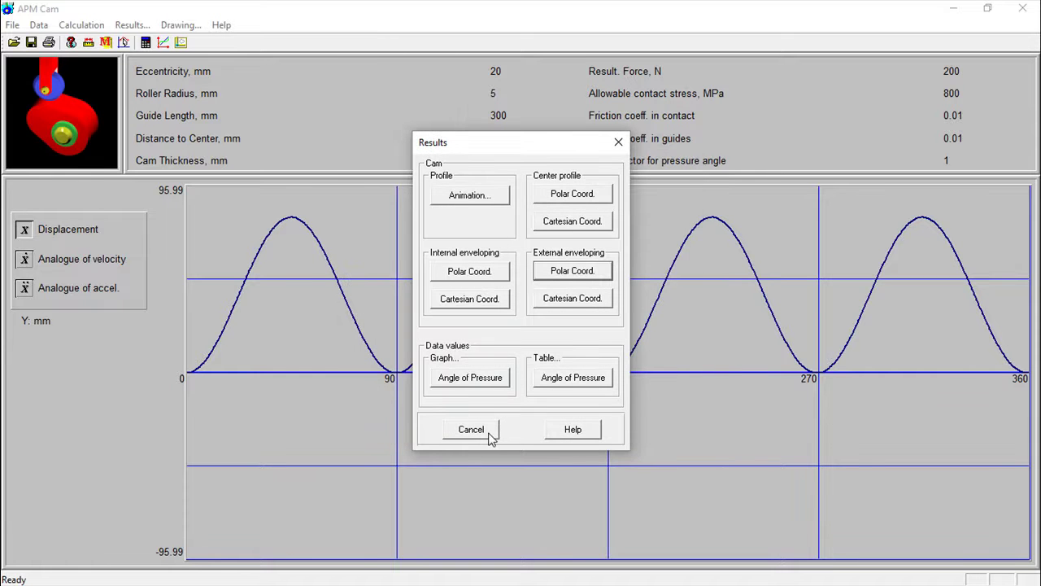
pyautogui.click(483, 434)
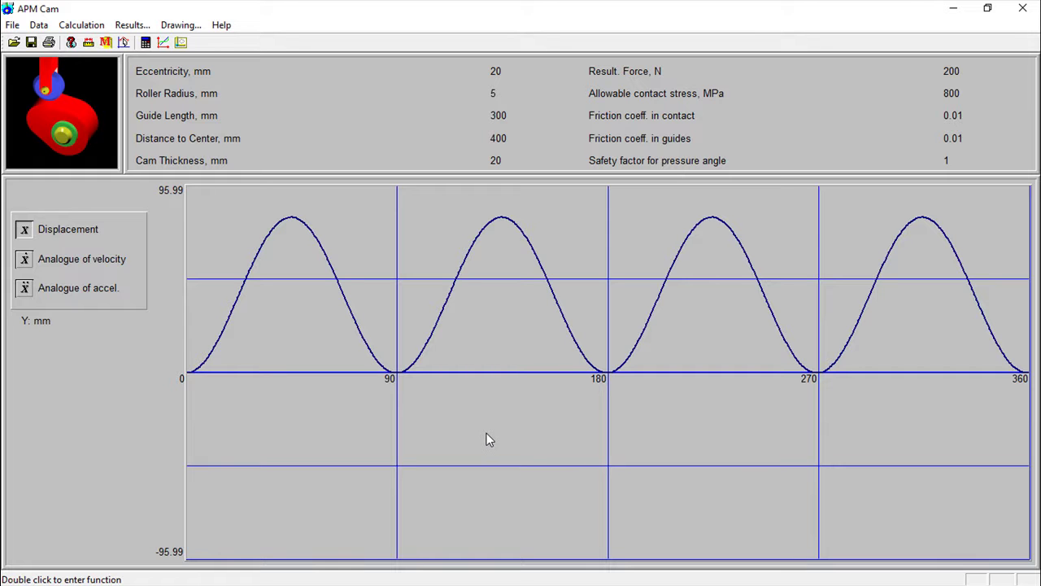
# Open the cam working drawing and set One hub, compression-type fitting and default hub dimensions.
pyautogui.click(182, 24)
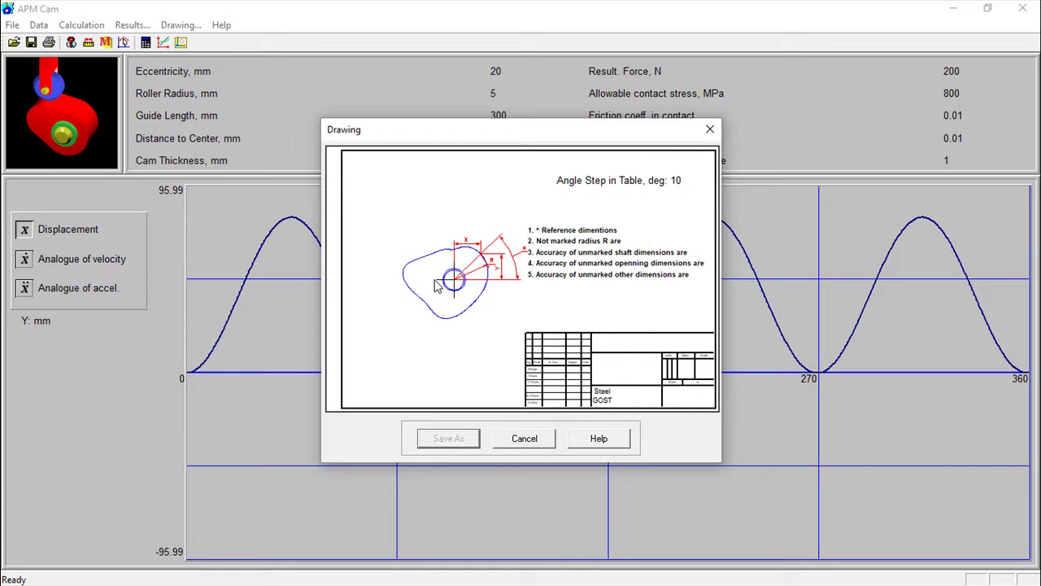
pyautogui.click(437, 284)
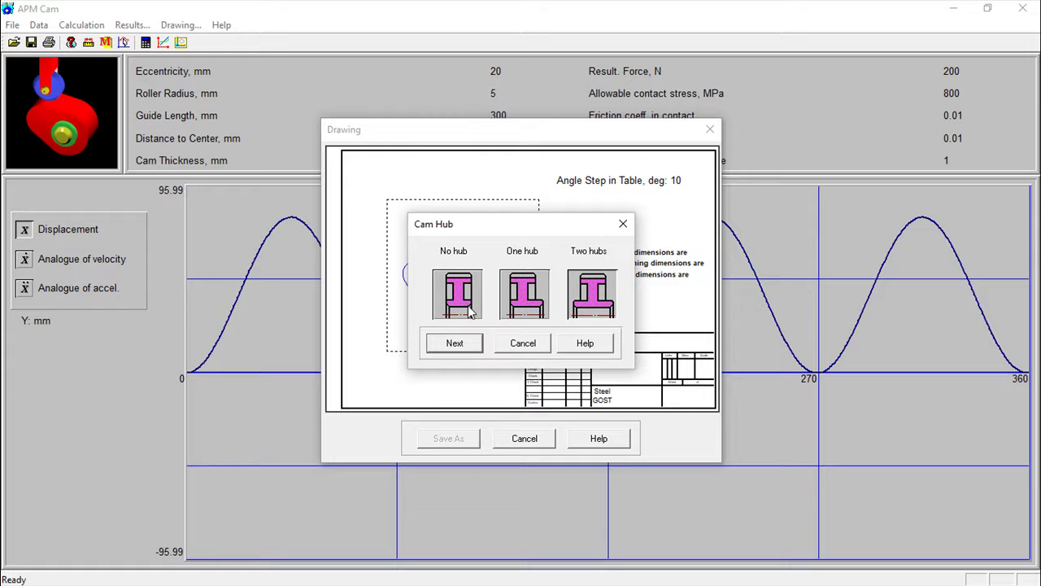
pyautogui.click(530, 303)
pyautogui.click(464, 346)
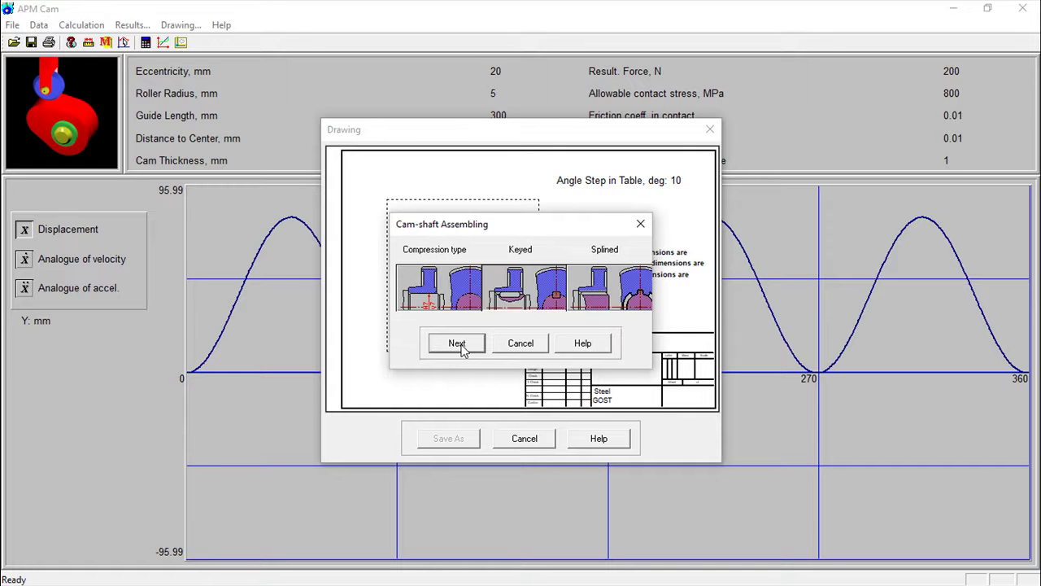
pyautogui.click(433, 299)
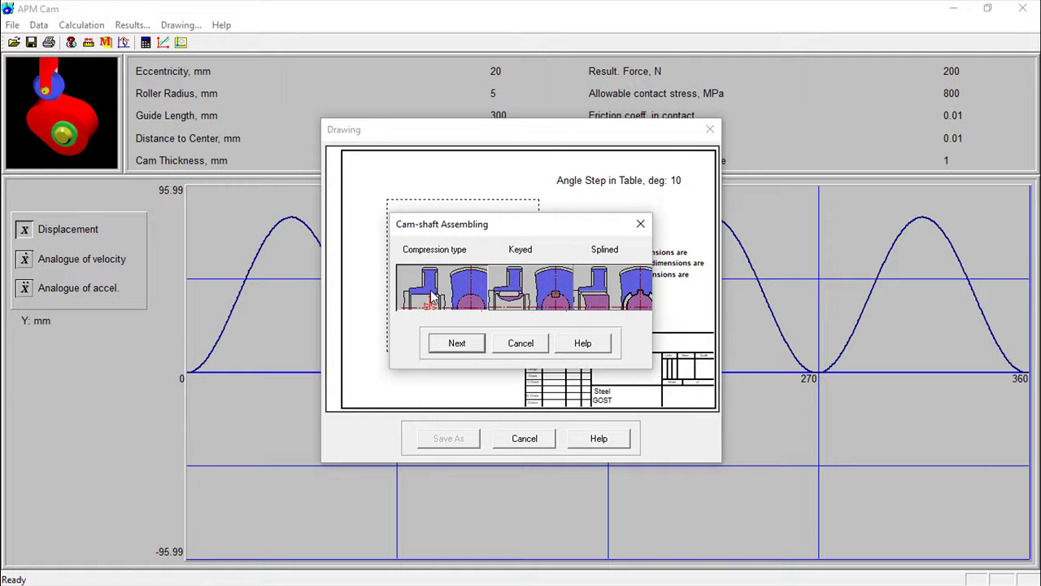
pyautogui.click(460, 345)
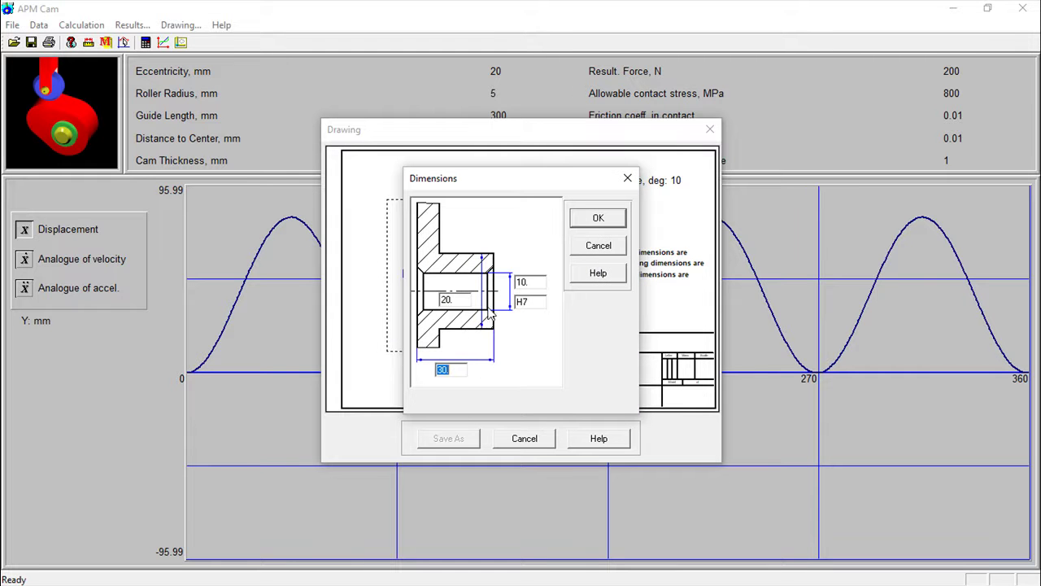
pyautogui.click(599, 218)
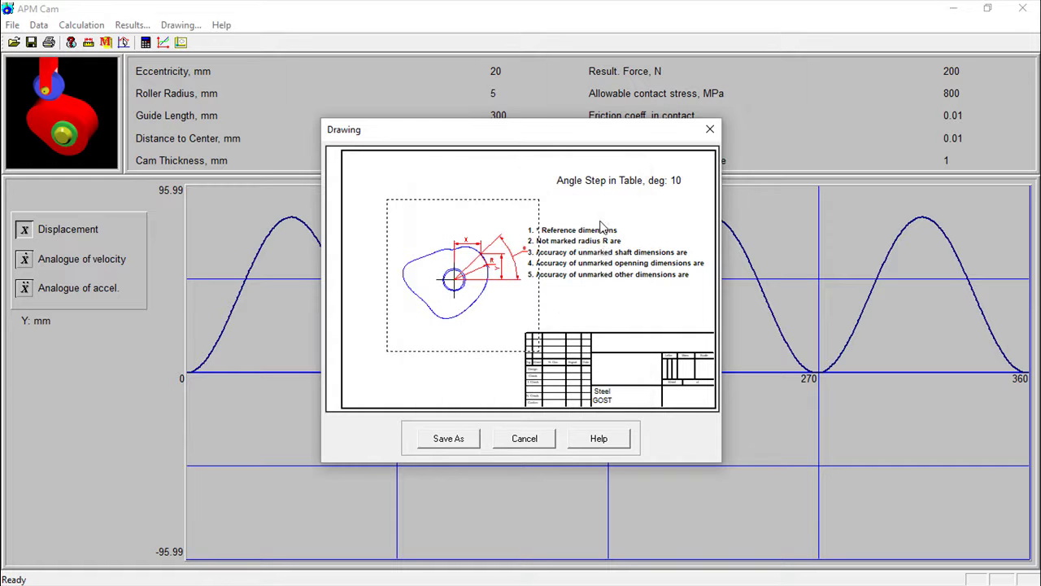
# Keep the default notes and fill the title block with designer, checker and title 'CAM Example'.
pyautogui.click(594, 264)
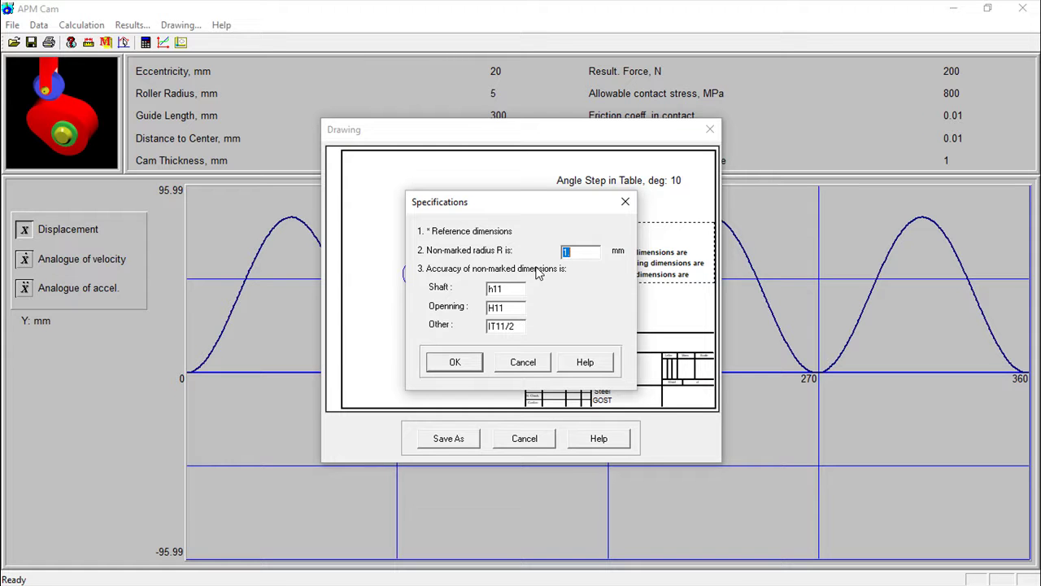
pyautogui.click(457, 363)
pyautogui.click(615, 372)
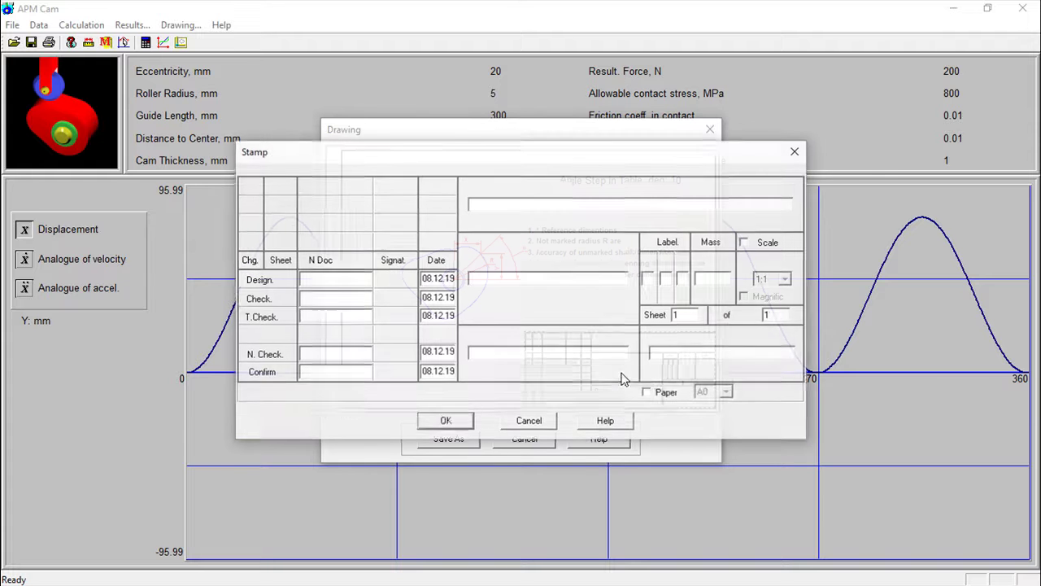
pyautogui.click(343, 279)
pyautogui.write('CADsoft')
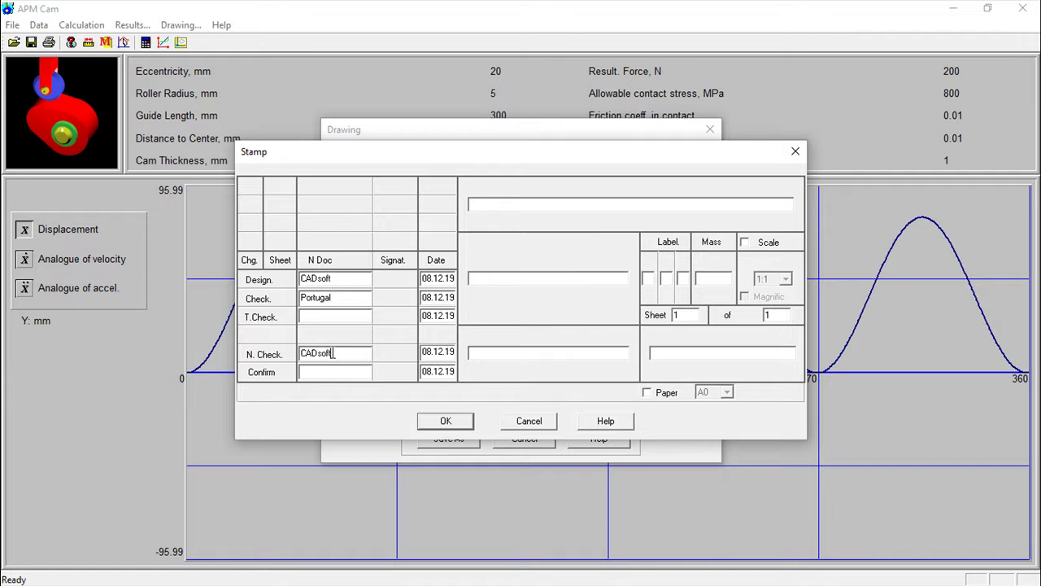
pyautogui.click(532, 204)
pyautogui.write('CAM ')
pyautogui.write('Example')
pyautogui.click(650, 278)
pyautogui.click(431, 428)
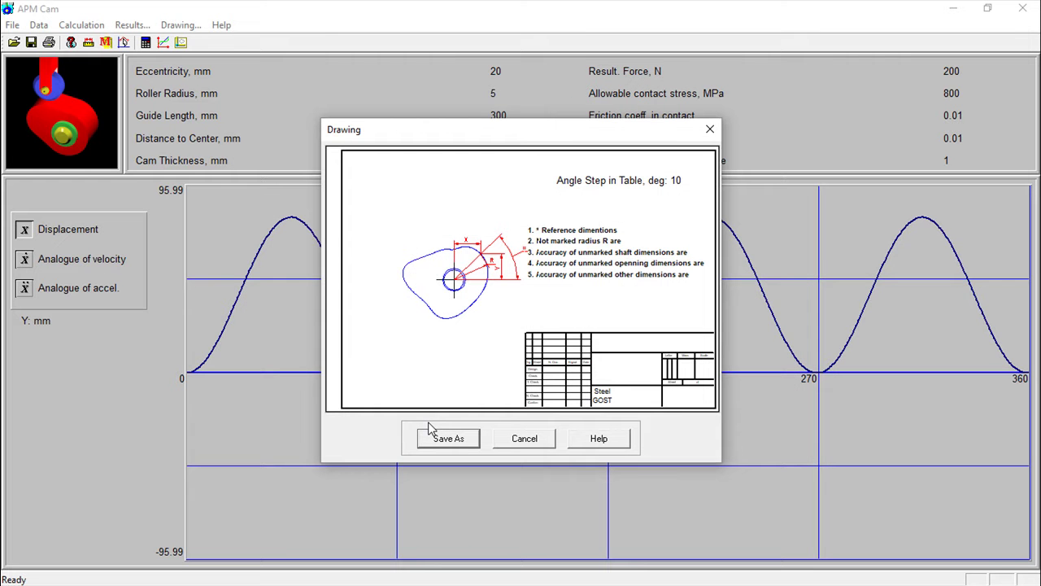
# Save the drawing as example.agr and close the drawing preview.
pyautogui.click(453, 439)
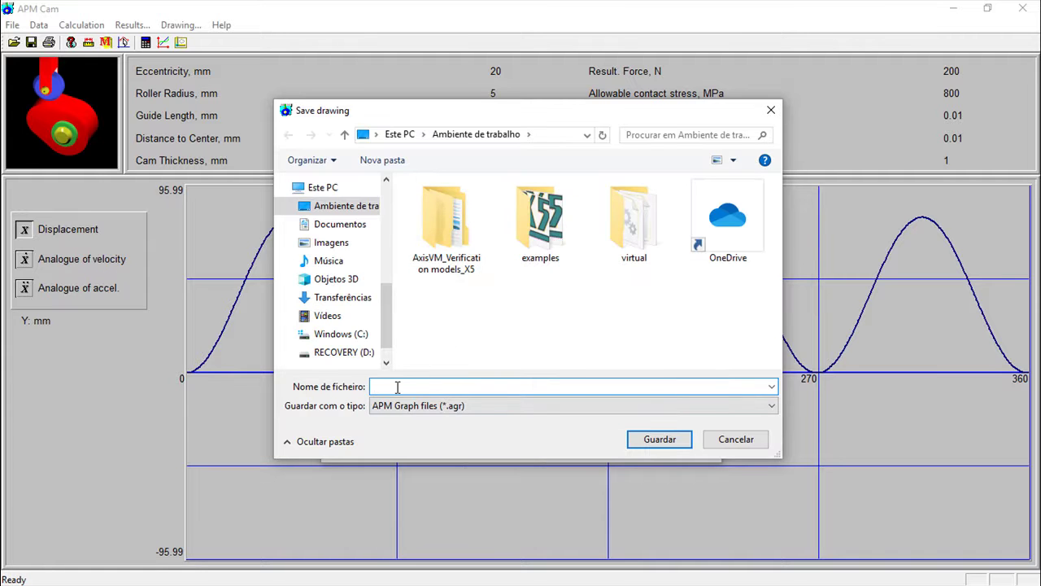
pyautogui.write('example')
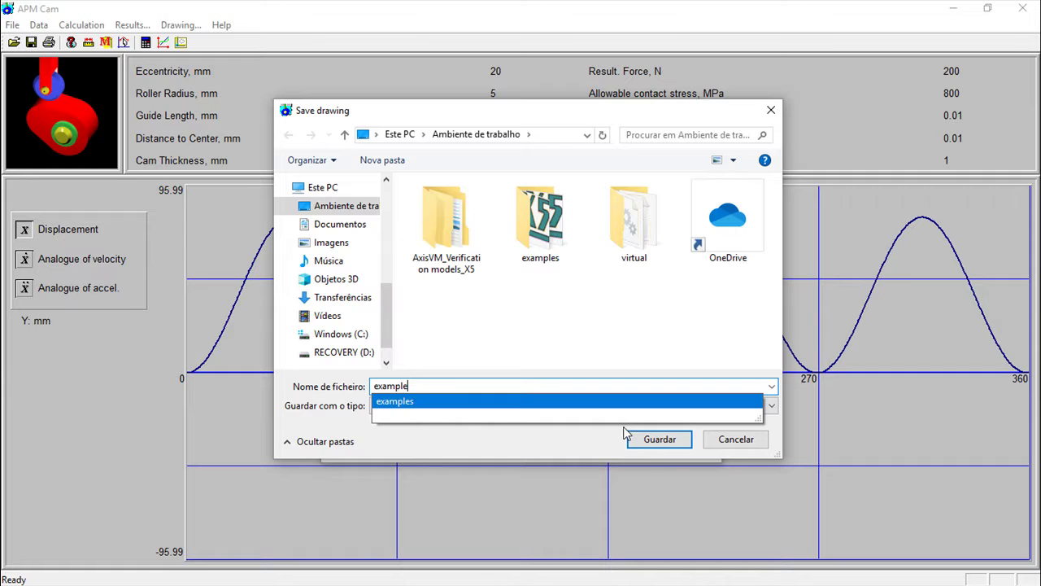
pyautogui.click(661, 439)
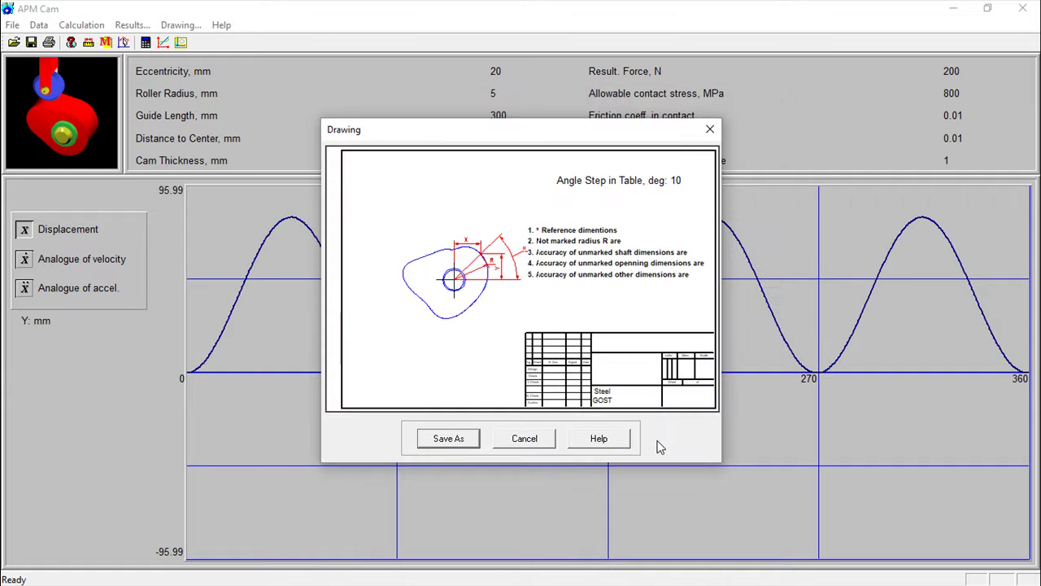
pyautogui.click(539, 435)
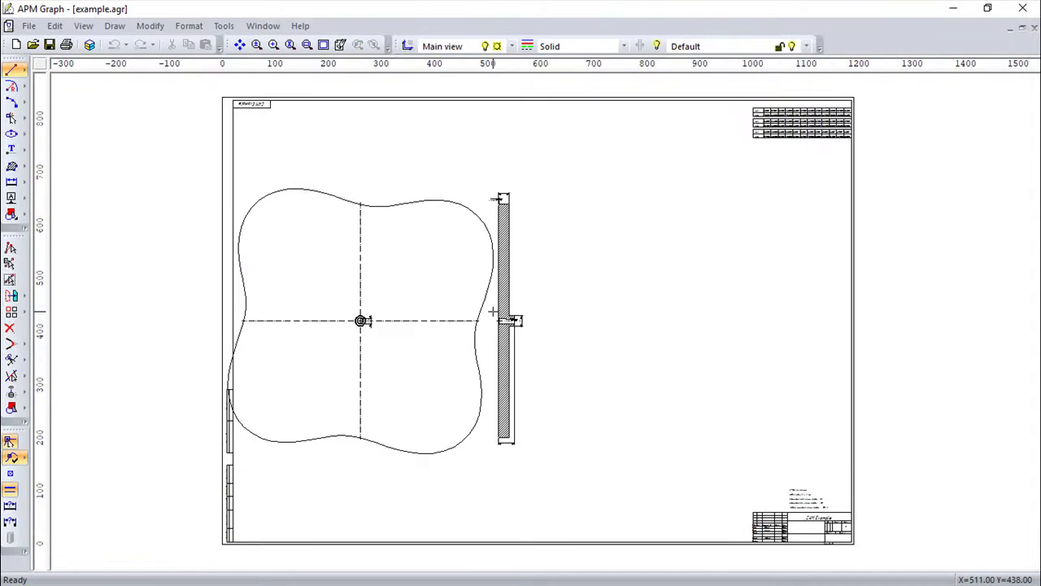
# Pan to the angle and radius table and zoom in to read it.
pyautogui.moveTo(740, 221); pyautogui.dragTo(421, 410, button='middle')
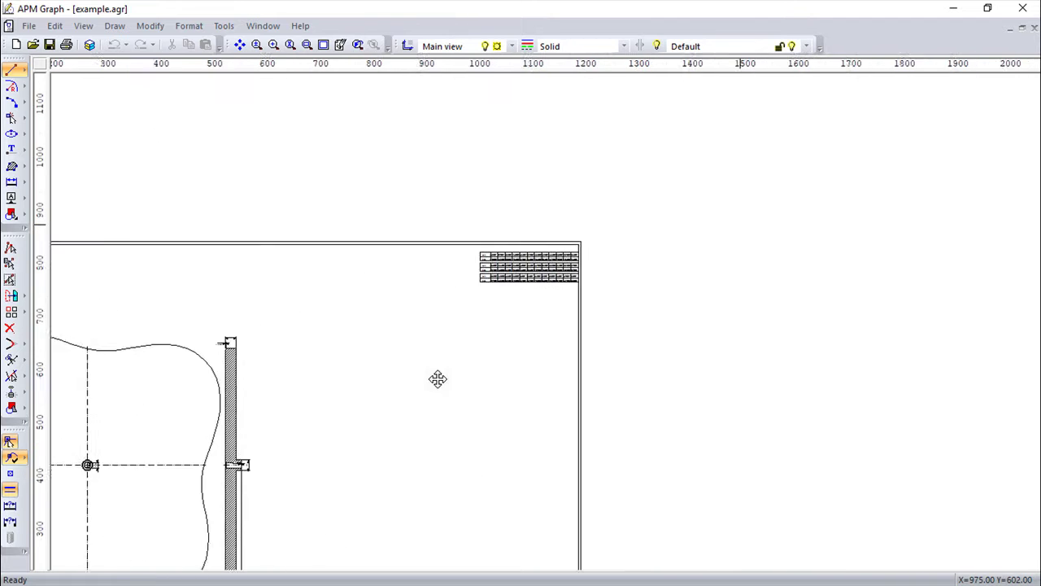
pyautogui.scroll(1, 446, 356)
pyautogui.scroll(2, 447, 354)
pyautogui.scroll(2, 542, 316)
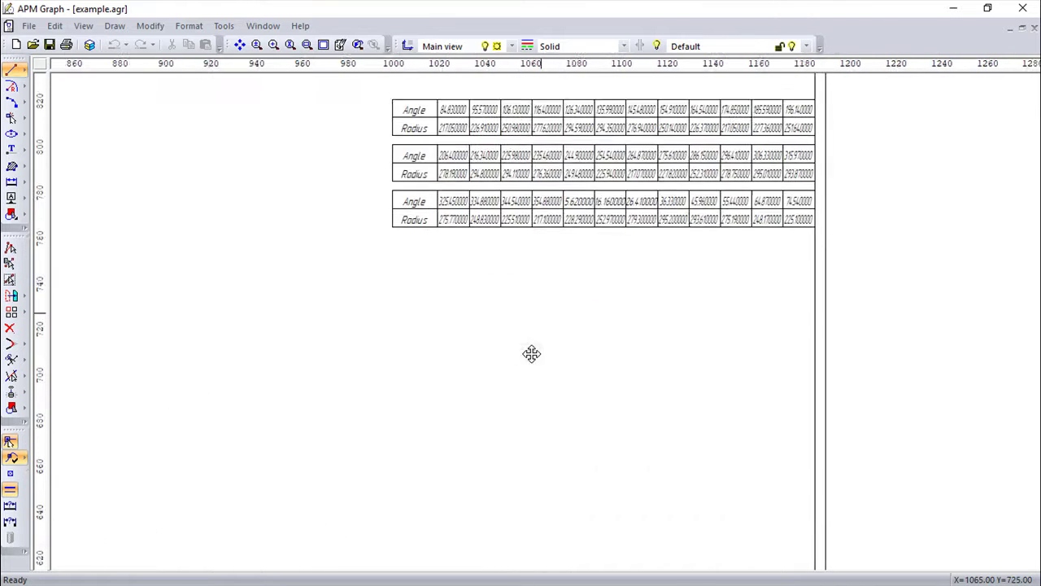
pyautogui.scroll(1, 537, 318)
pyautogui.scroll(2, 472, 457)
pyautogui.scroll(1, 622, 403)
pyautogui.scroll(-1, 599, 437)
pyautogui.scroll(1, 600, 443)
pyautogui.scroll(-2, 599, 443)
pyautogui.scroll(-2, 599, 441)
# Pan down to the notes and centre the filled title block for inspection.
pyautogui.moveTo(599, 442); pyautogui.dragTo(625, 113, button='middle')
pyautogui.moveTo(583, 443); pyautogui.dragTo(569, 144, button='middle')
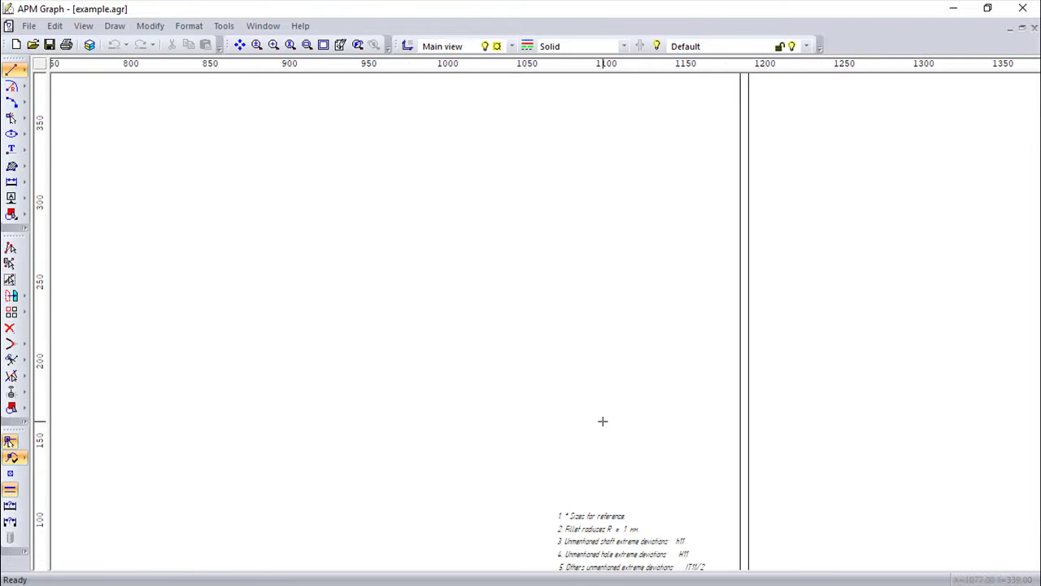
pyautogui.moveTo(588, 309); pyautogui.dragTo(581, 190, button='middle')
pyautogui.scroll(1, 611, 325)
pyautogui.scroll(2, 611, 325)
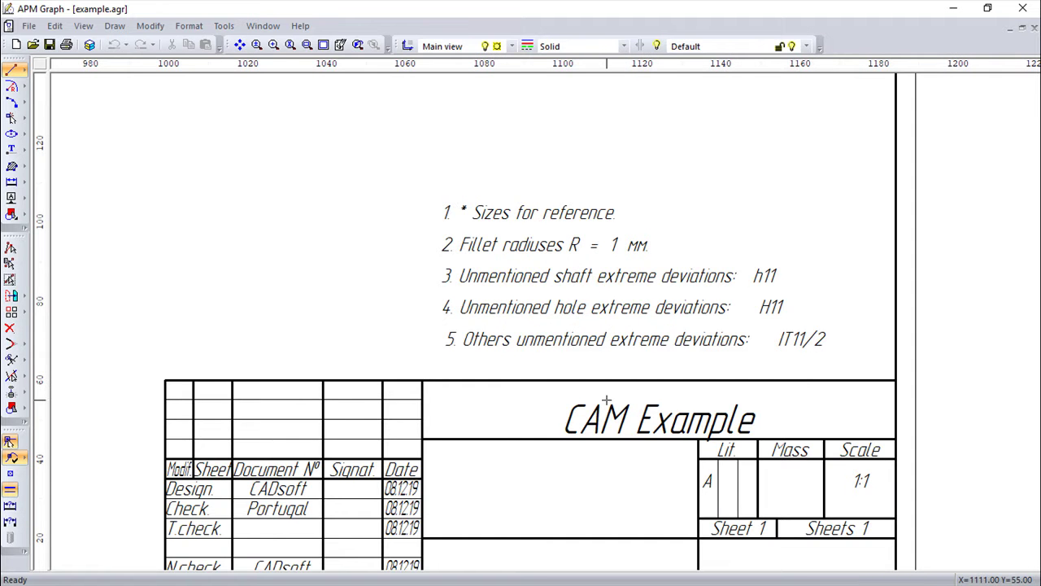
pyautogui.moveTo(611, 396); pyautogui.dragTo(700, 258, button='middle')
pyautogui.scroll(1, 708, 309)
pyautogui.moveTo(708, 309)
pyautogui.mouseDown(button='middle')
pyautogui.moveTo(658, 296)
pyautogui.moveTo(548, 295)
pyautogui.mouseUp(button='middle')
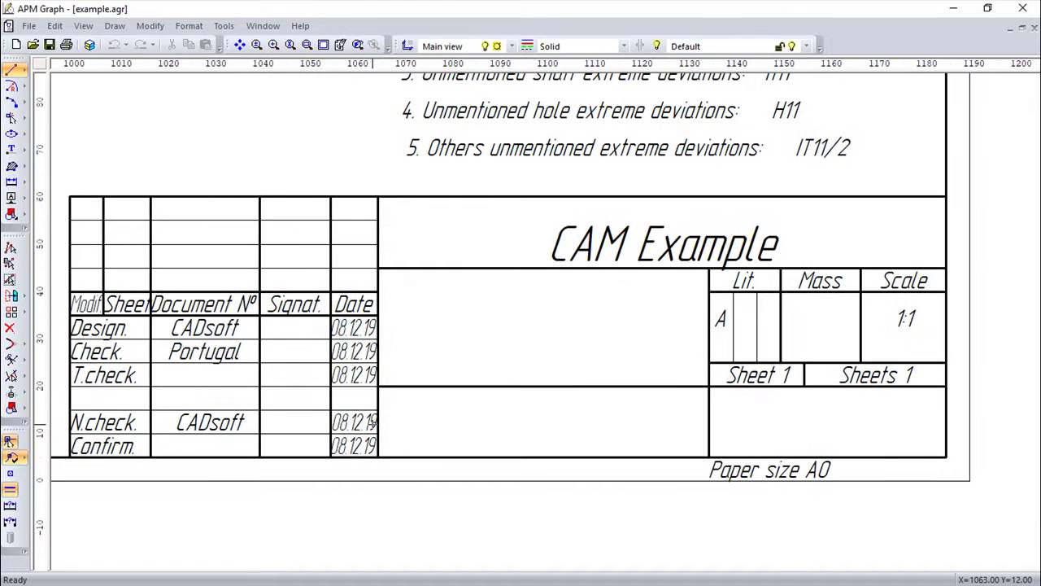
pyautogui.scroll(-2, 771, 367)
pyautogui.scroll(-1, 771, 377)
# Zoom in on the cam's hatched hub wall and chamfered ⌀20 hole.
pyautogui.moveTo(418, 286); pyautogui.dragTo(727, 398, button='middle')
pyautogui.scroll(-1, 255, 297)
pyautogui.scroll(-1, 248, 281)
pyautogui.moveTo(248, 281); pyautogui.dragTo(643, 418, button='middle')
pyautogui.moveTo(267, 186); pyautogui.dragTo(453, 395, button='middle')
pyautogui.scroll(1, 281, 305)
pyautogui.scroll(1, 281, 305)
pyautogui.scroll(1, 281, 305)
pyautogui.scroll(-2, 281, 305)
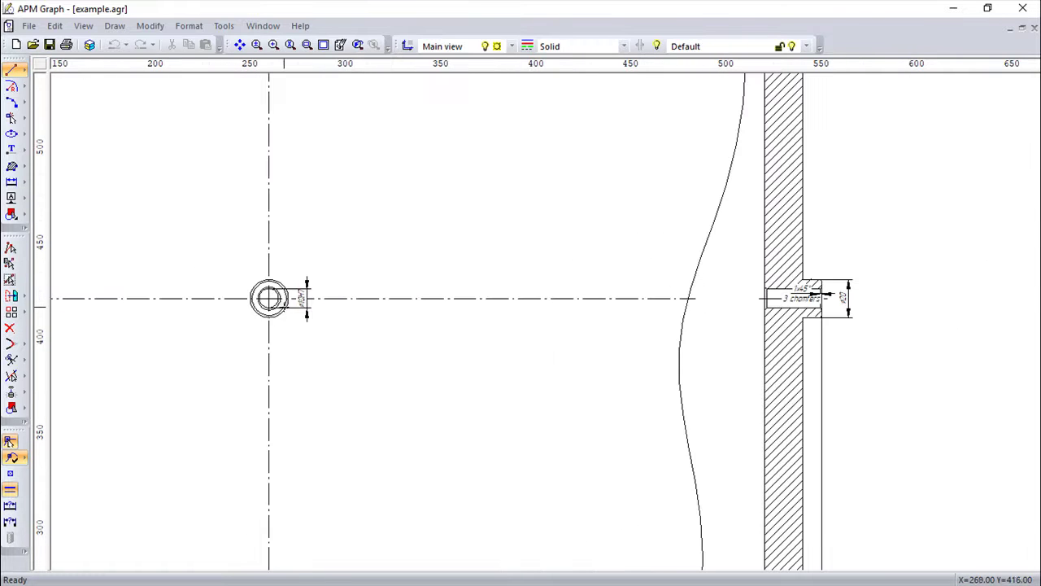
pyautogui.moveTo(559, 322); pyautogui.dragTo(291, 341, button='middle')
pyautogui.scroll(2, 539, 304)
pyautogui.scroll(2, 540, 304)
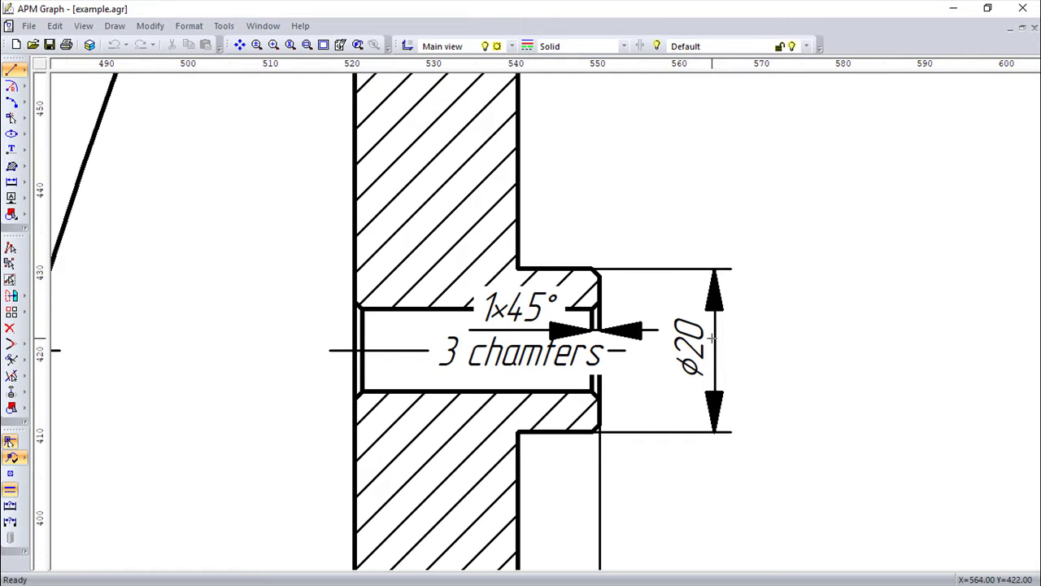
# Zoom back out to show the whole cam sheet.
pyautogui.scroll(-3, 712, 331)
pyautogui.scroll(-2, 699, 333)
pyautogui.scroll(-3, 650, 341)
pyautogui.scroll(-1, 584, 366)
pyautogui.scroll(-1, 582, 366)
pyautogui.scroll(-1, 582, 365)
pyautogui.scroll(2, 579, 362)
pyautogui.scroll(-1, 580, 360)
pyautogui.scroll(-1, 582, 361)
pyautogui.scroll(-1, 569, 350)
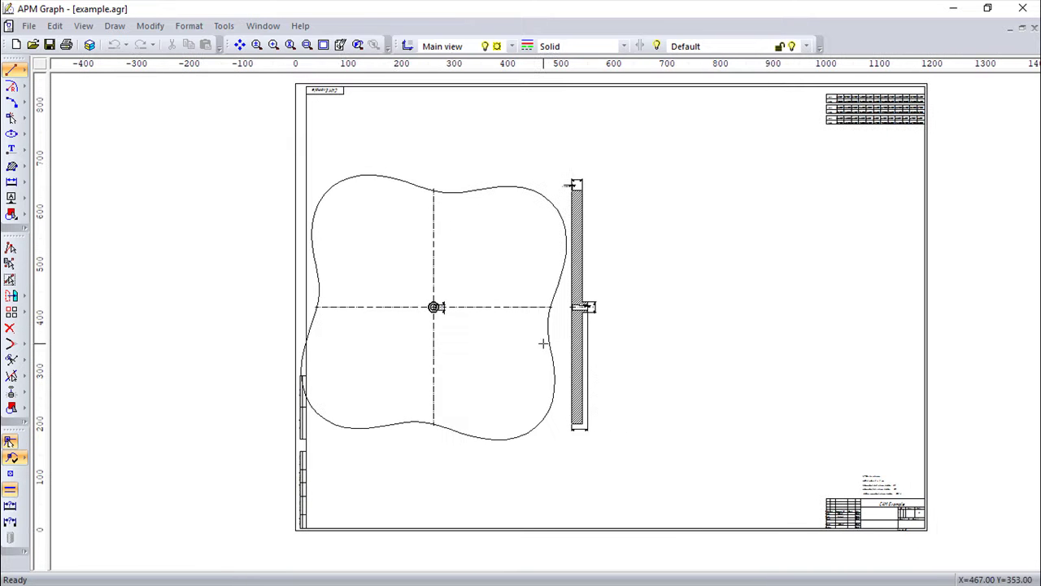
# Return to APM Cam and cancel the Drawing dialog preview.
pyautogui.hotkey('alt', 'Tab')
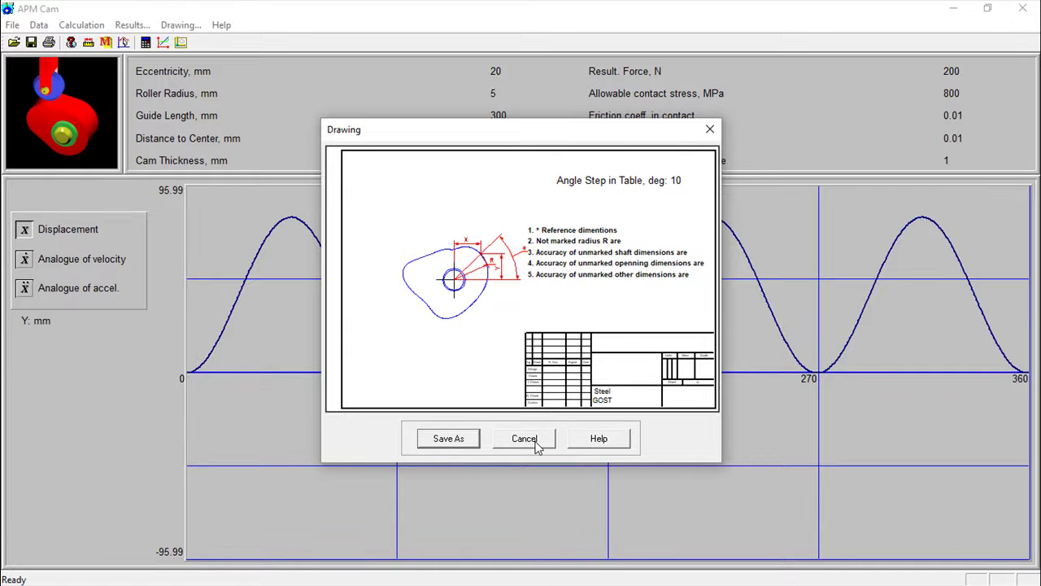
pyautogui.click(539, 442)
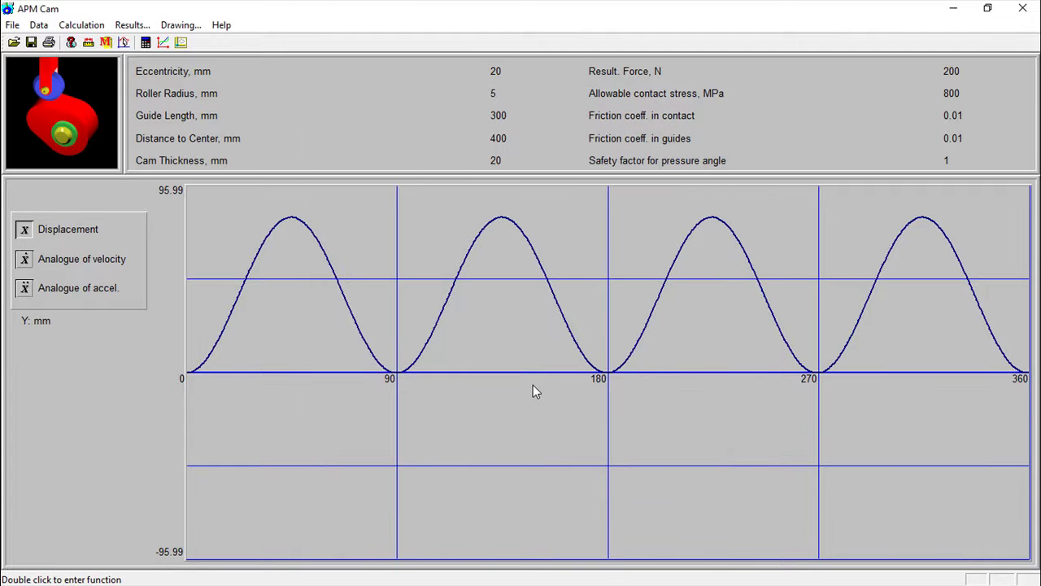